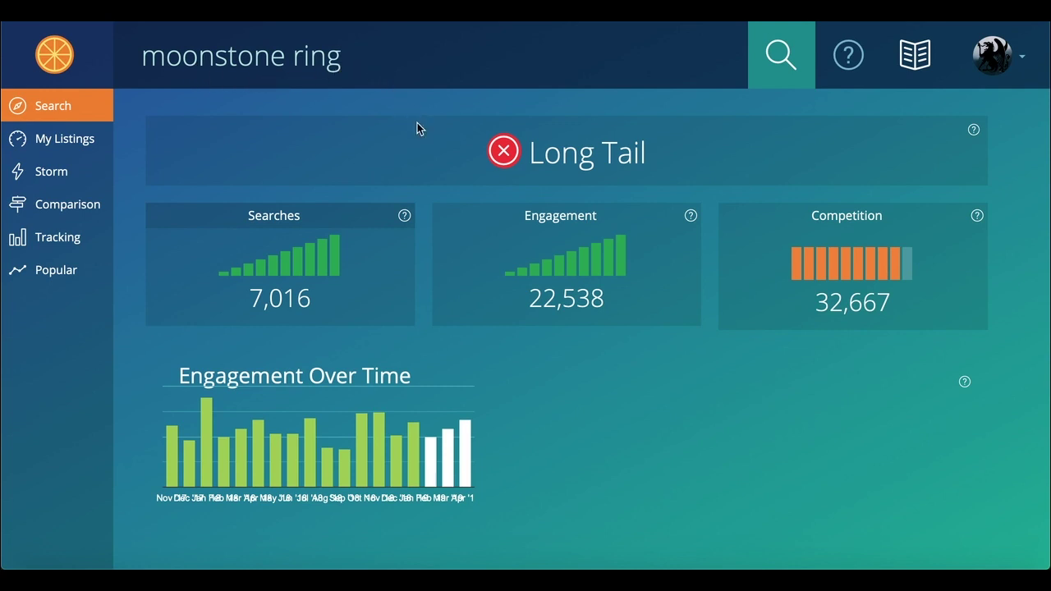
- Review the searches, engagement and competition figures and the engagement-over-time chart for the keyword "moonstone ring"
scroll(420, 135, down, 1)
scroll(396, 117, down, 1)
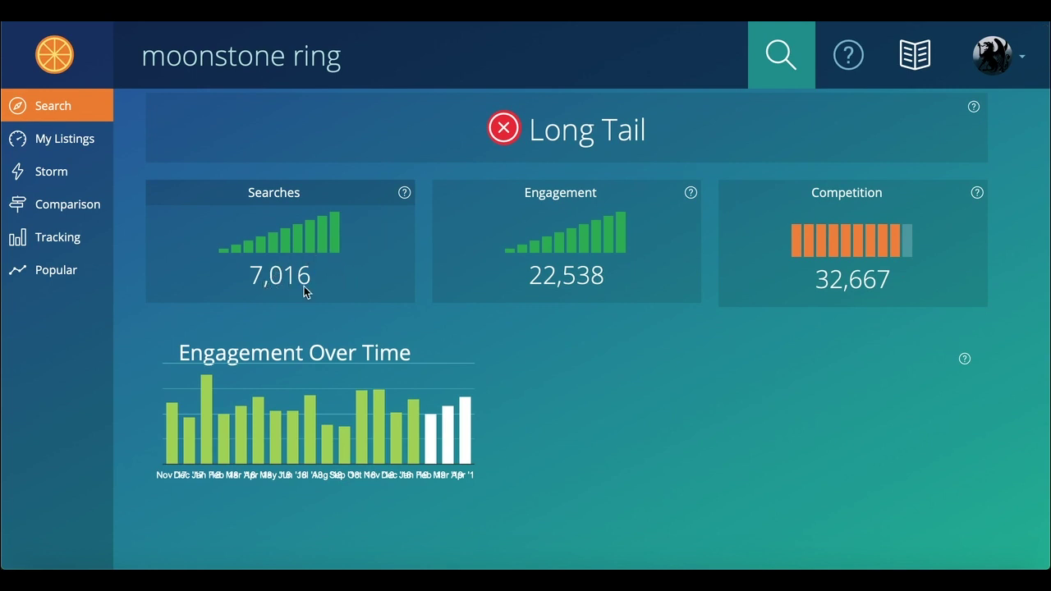
scroll(310, 288, up, 1)
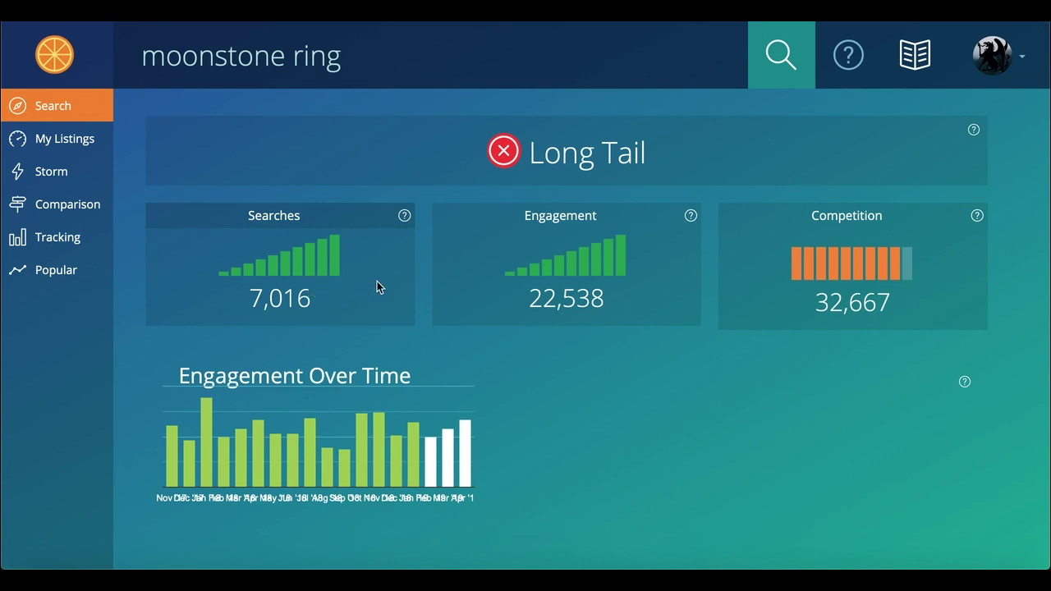
scroll(377, 281, down, 1)
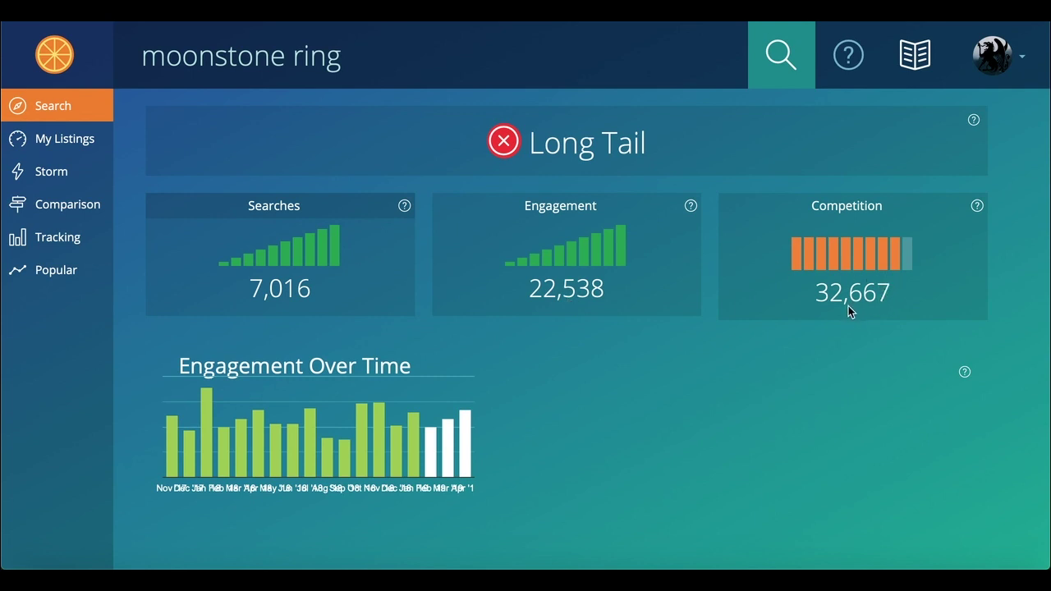
scroll(848, 306, up, 1)
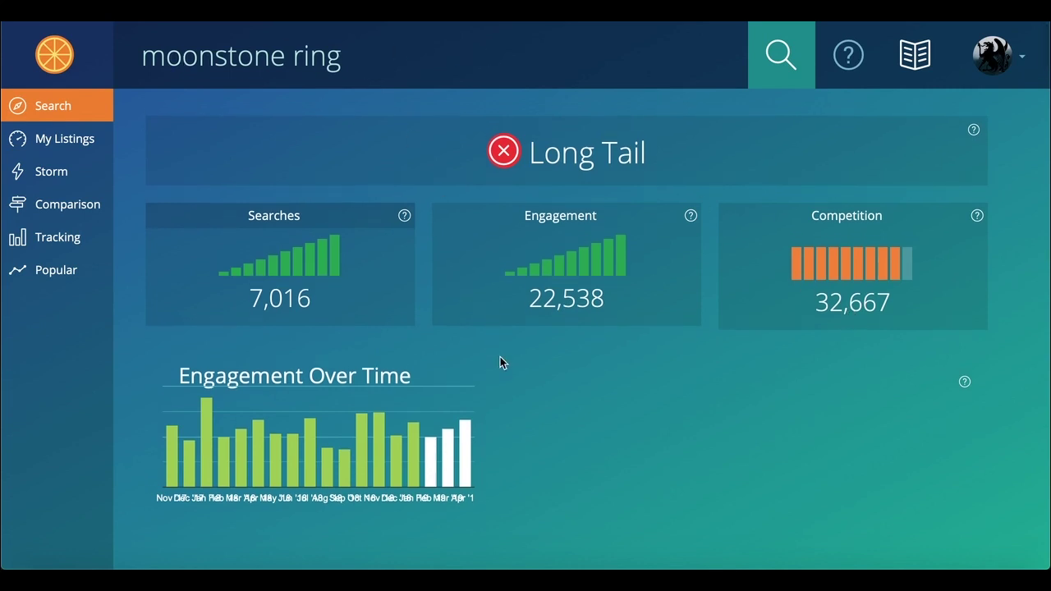
scroll(500, 356, down, 3)
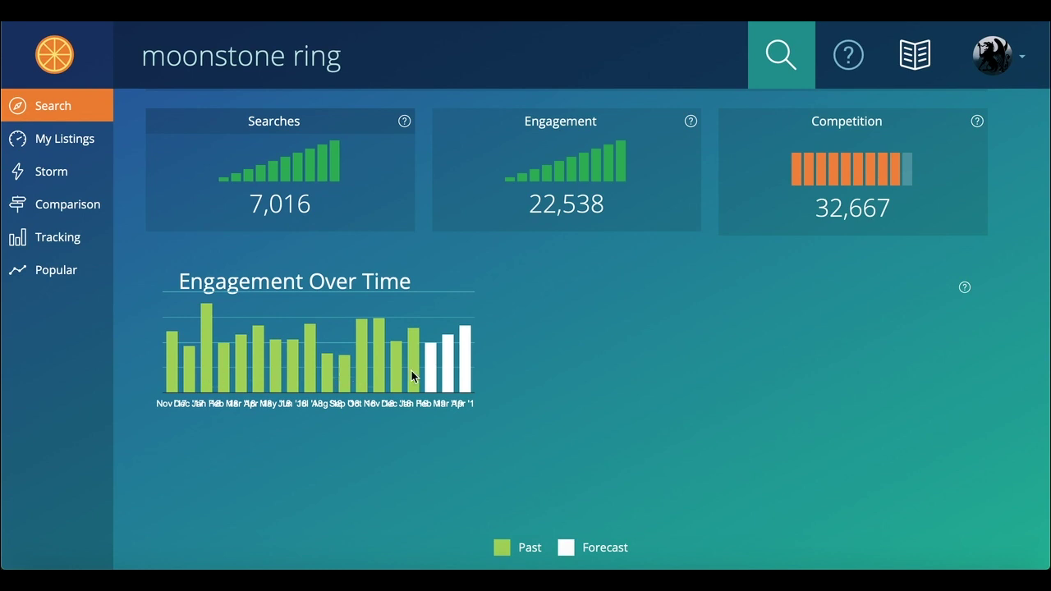
- Examine the analyzed listings, competing shops, free shipping share, price ranges and sample product photos for "moonstone ring"
scroll(493, 397, down, 5)
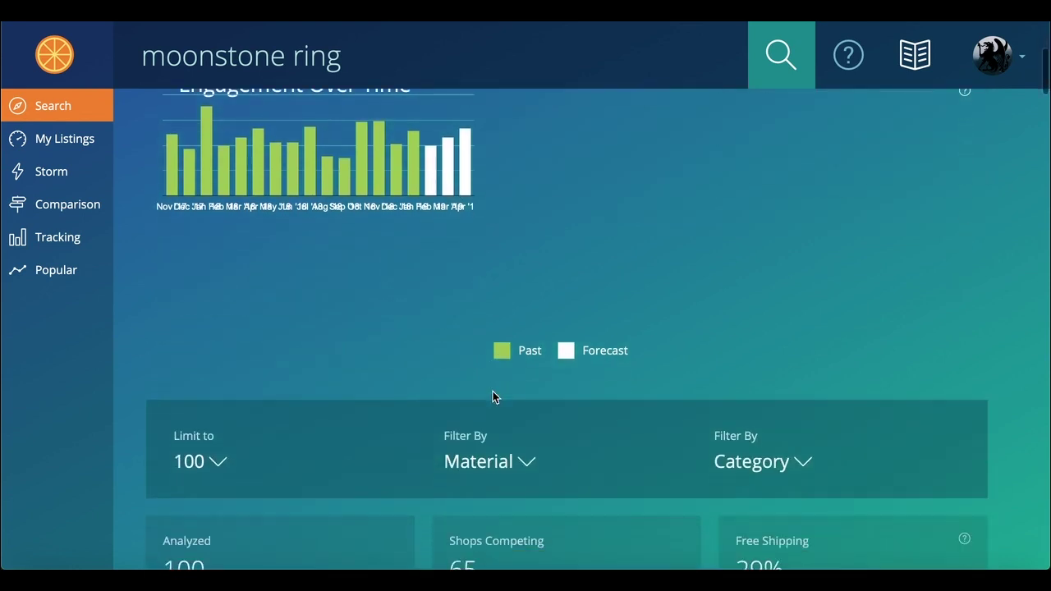
scroll(492, 391, down, 1)
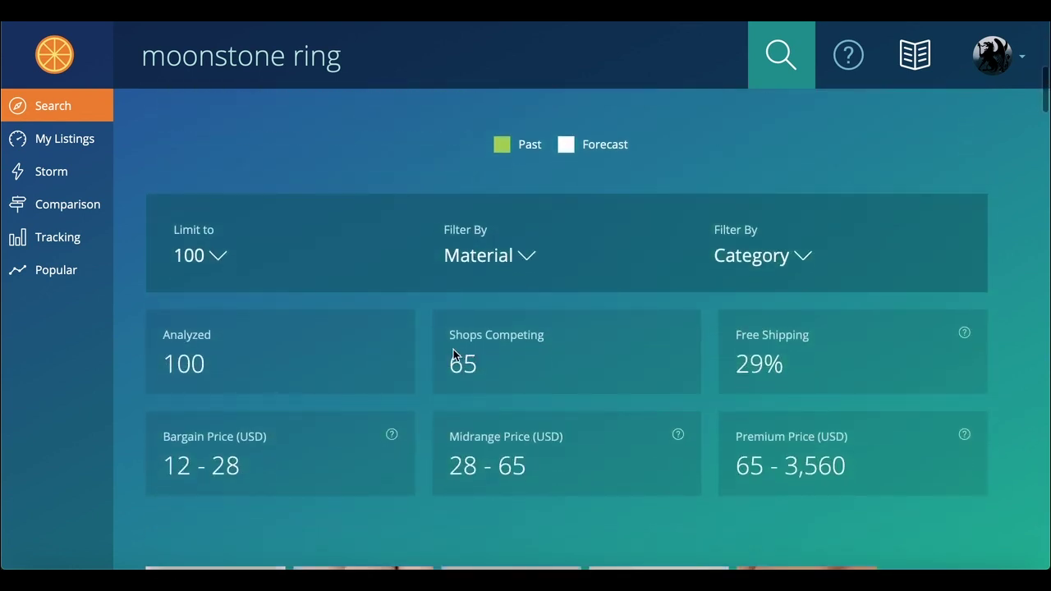
scroll(517, 387, down, 1)
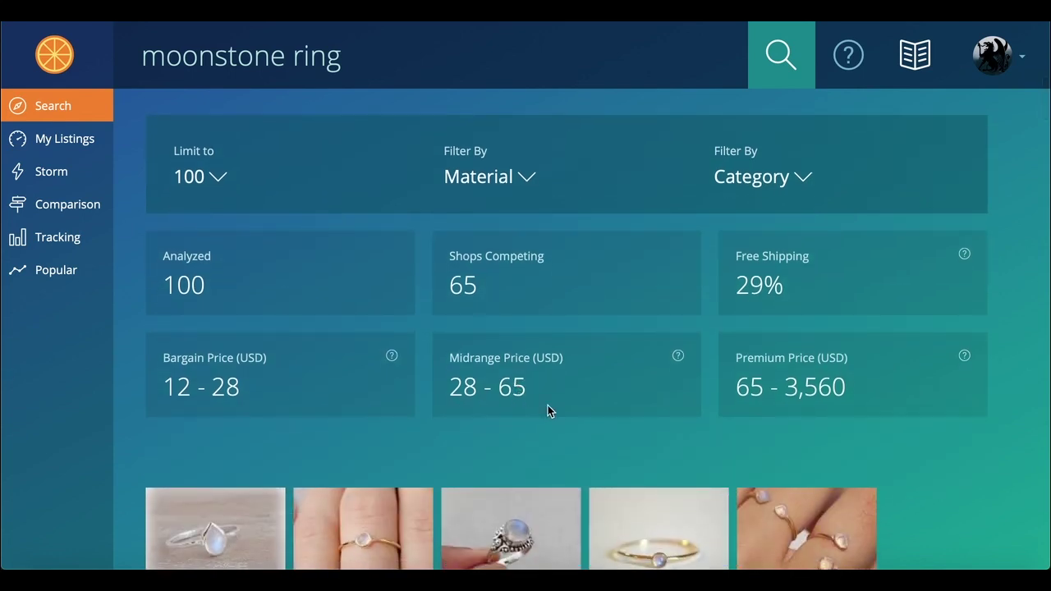
scroll(547, 404, down, 3)
scroll(549, 408, down, 5)
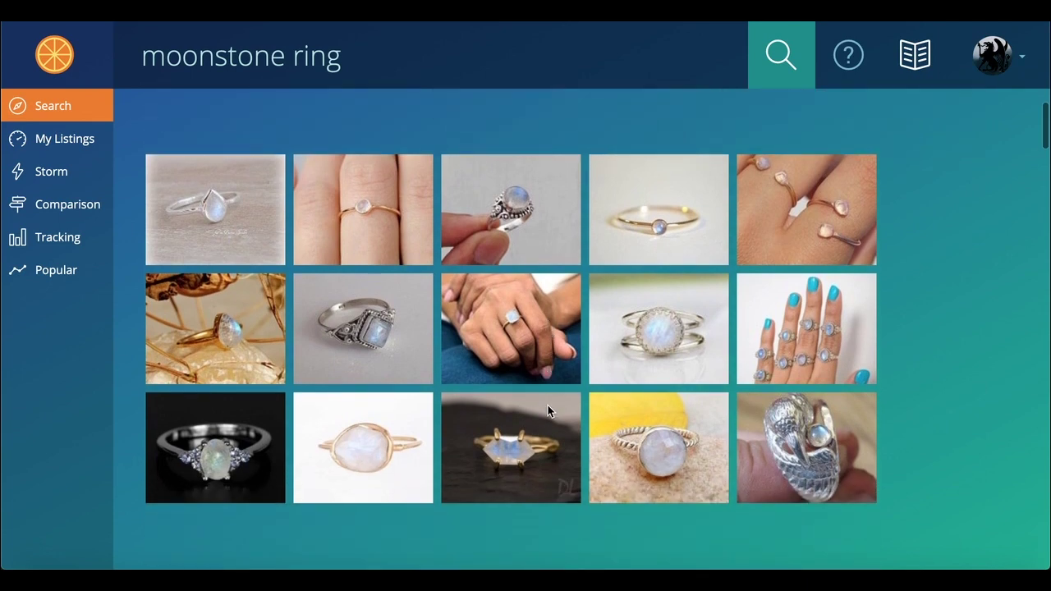
- Review the price spread, the shipping costs and days, and whether sellers cover shipping in their prices
scroll(548, 405, down, 5)
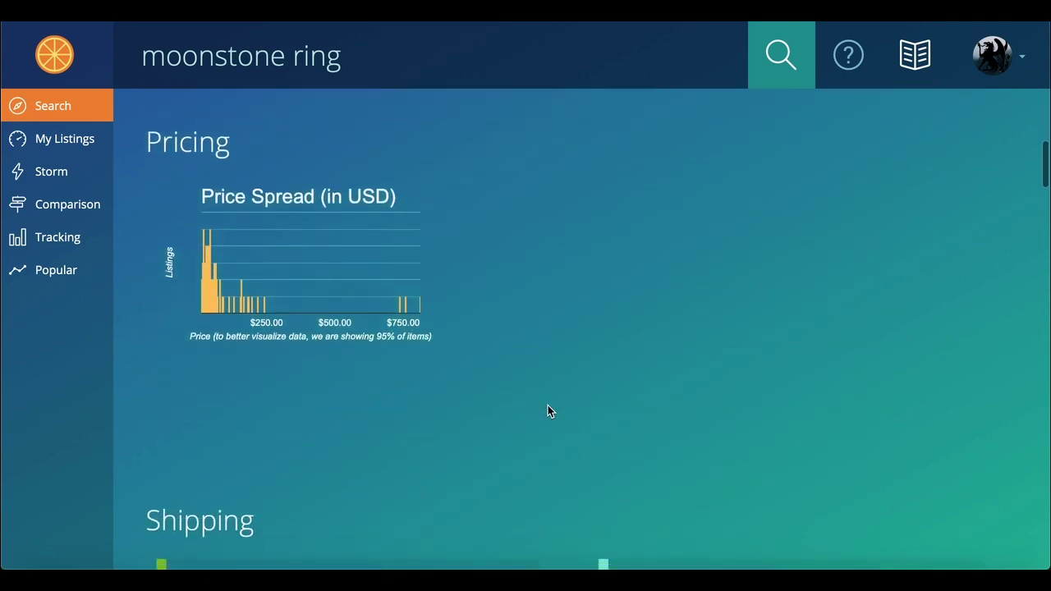
scroll(547, 405, down, 1)
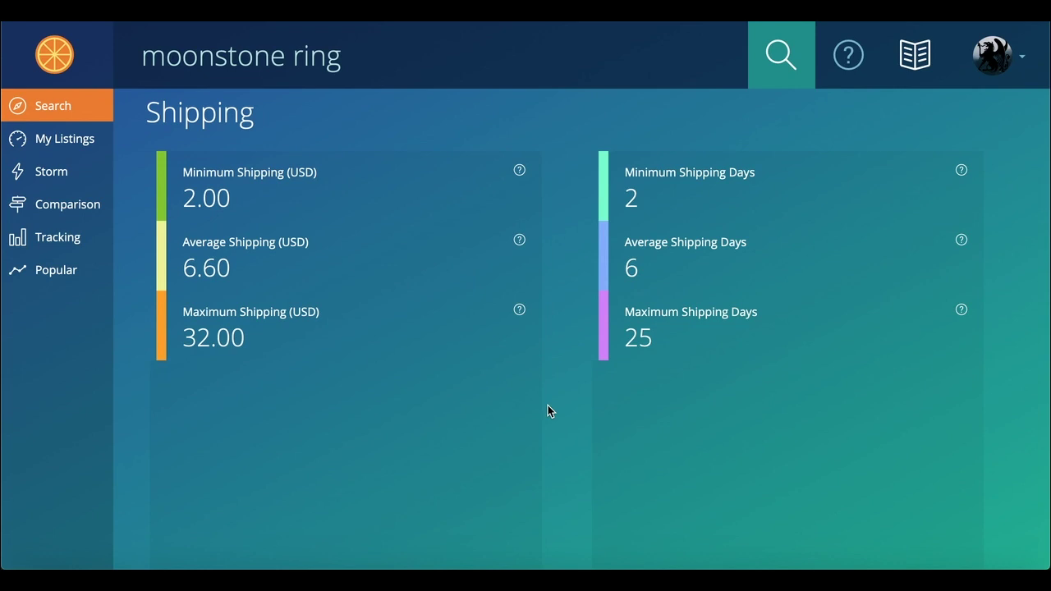
scroll(548, 411, down, 3)
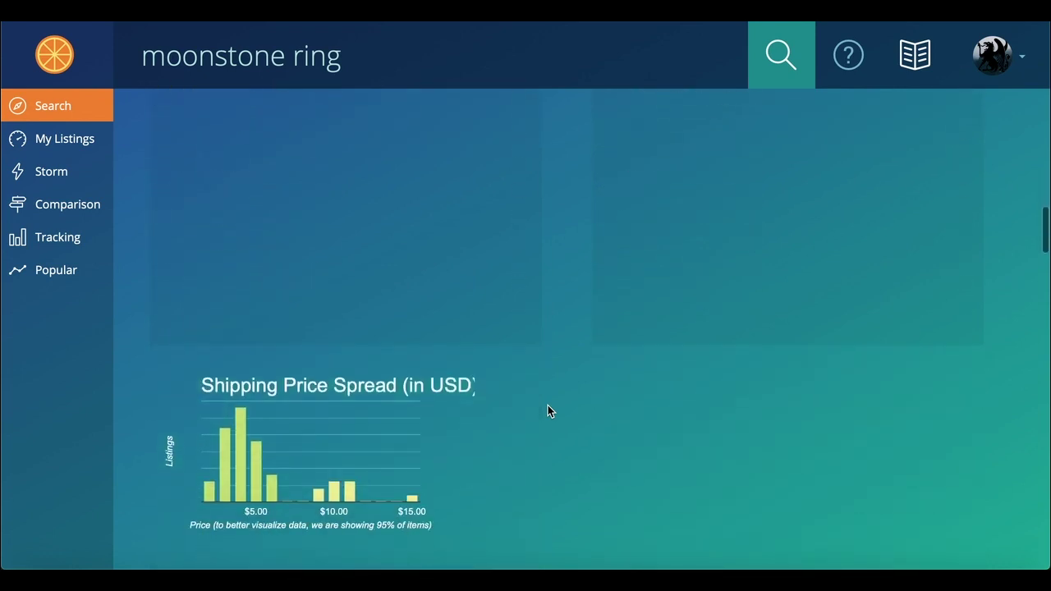
scroll(548, 411, down, 5)
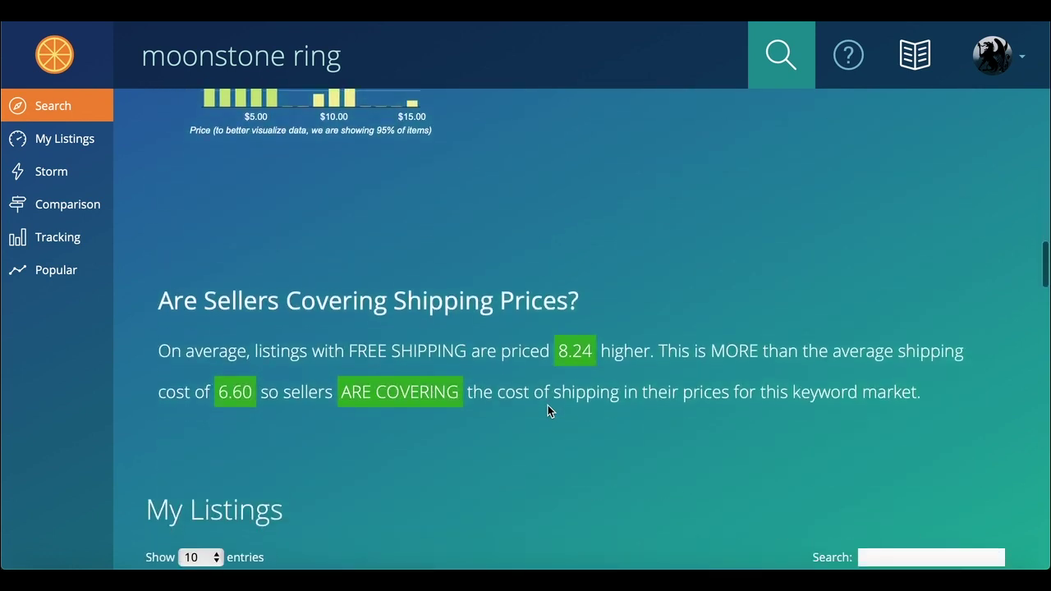
- Check title, tag and visibility ratings in My Listings, and inspect photo scores, shipping days and prices in Sample Listings
scroll(548, 405, down, 3)
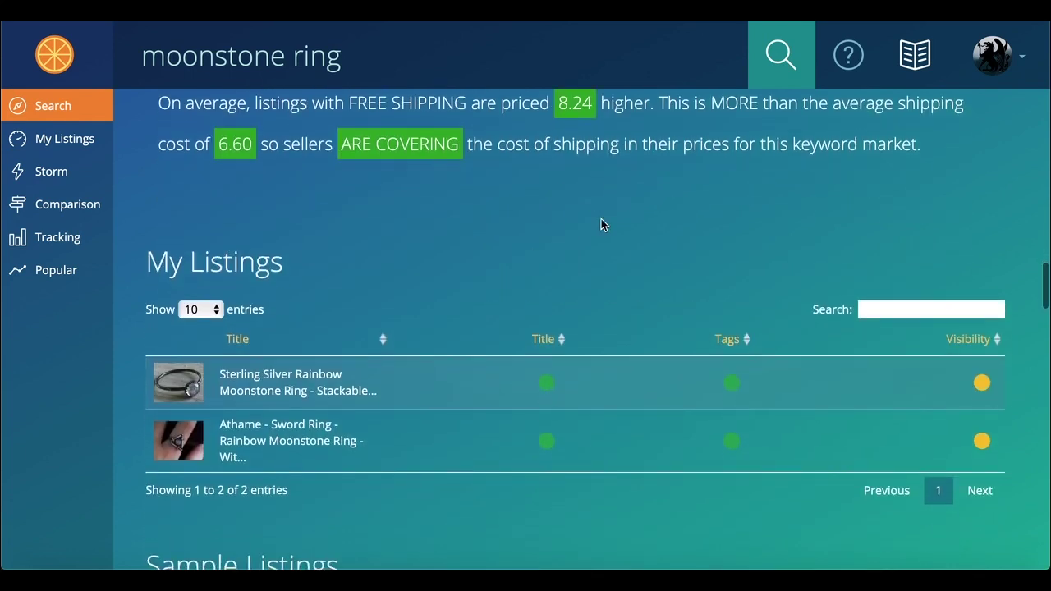
scroll(509, 238, down, 1)
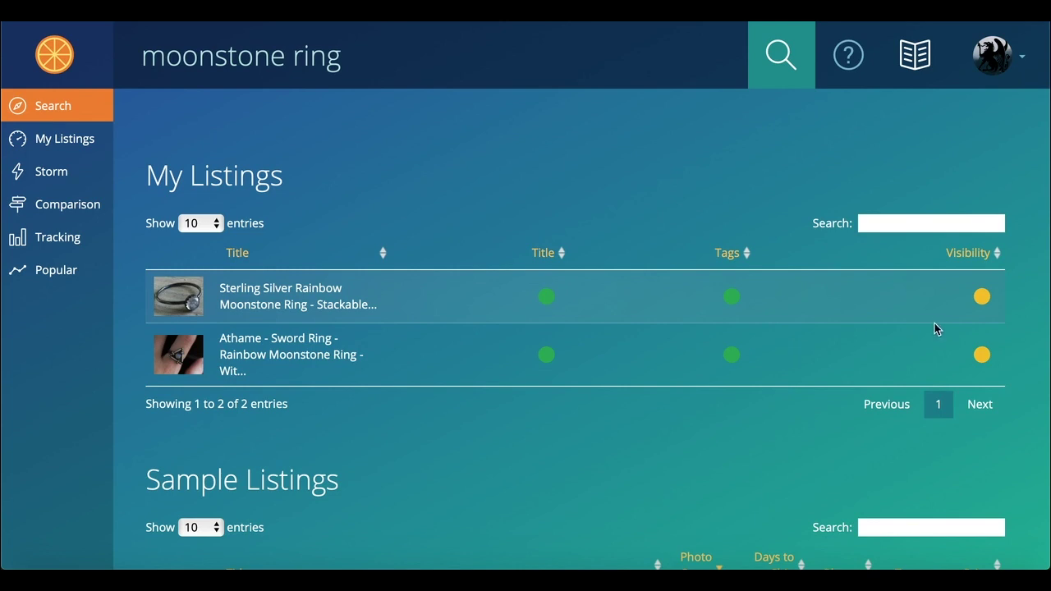
scroll(670, 385, down, 3)
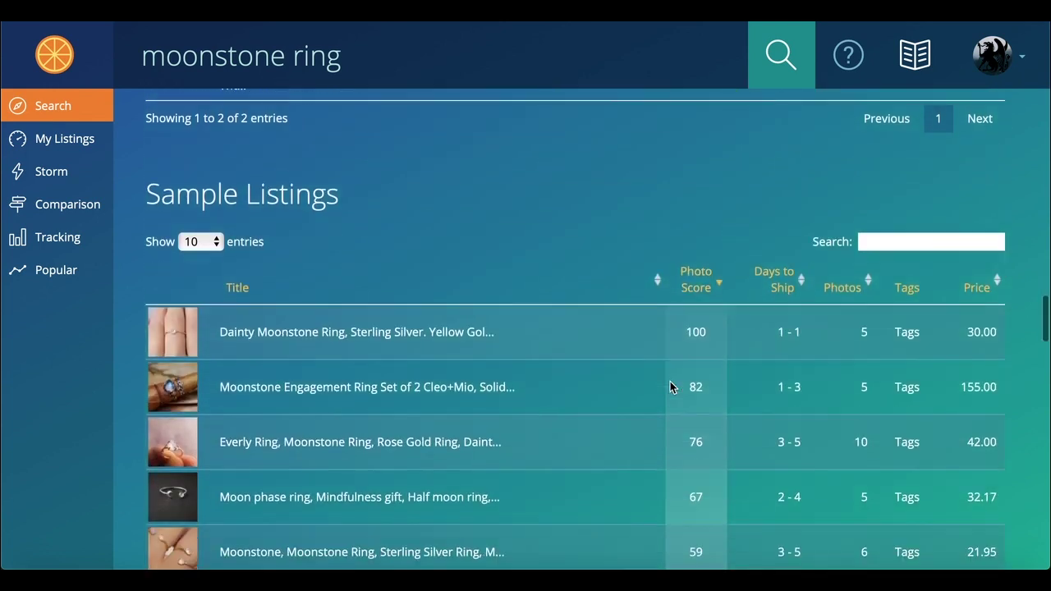
scroll(571, 378, down, 1)
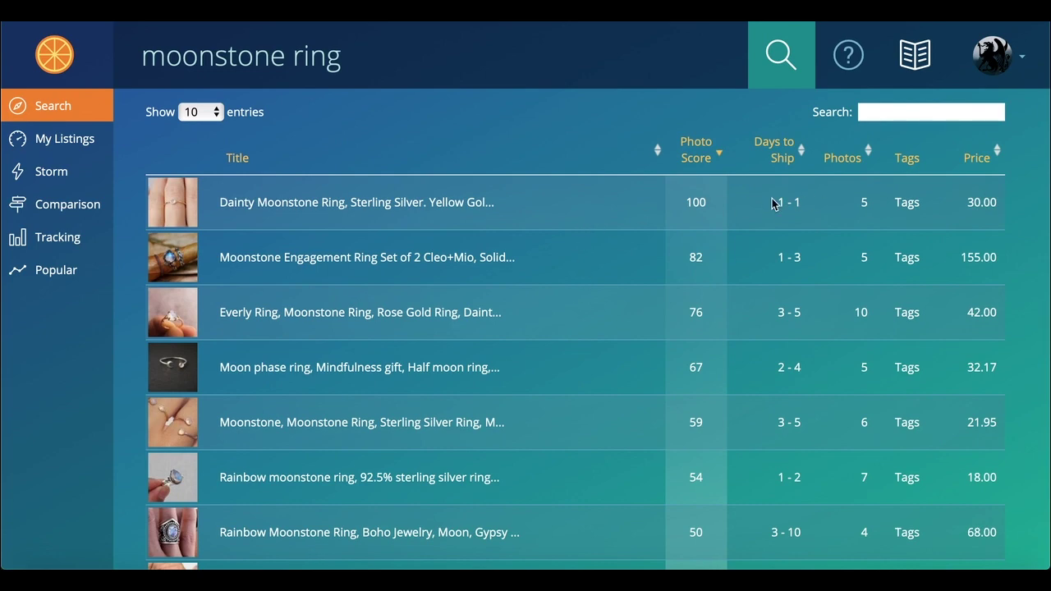
scroll(505, 363, down, 2)
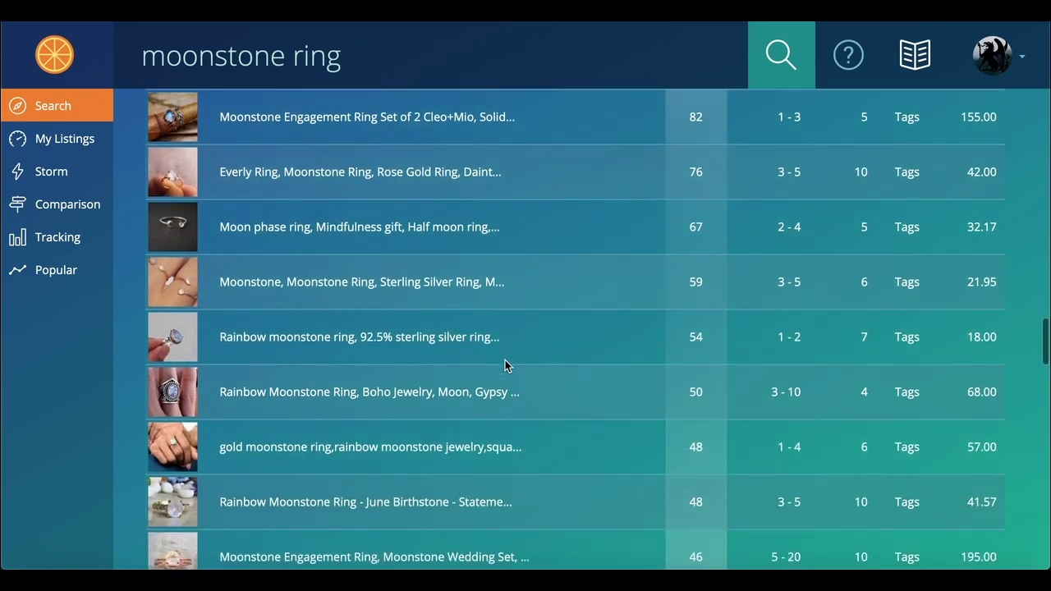
- Examine the Popular Tags table and the long tail, search, engagement and competition values in Similar Shopper Searches
scroll(505, 366, down, 5)
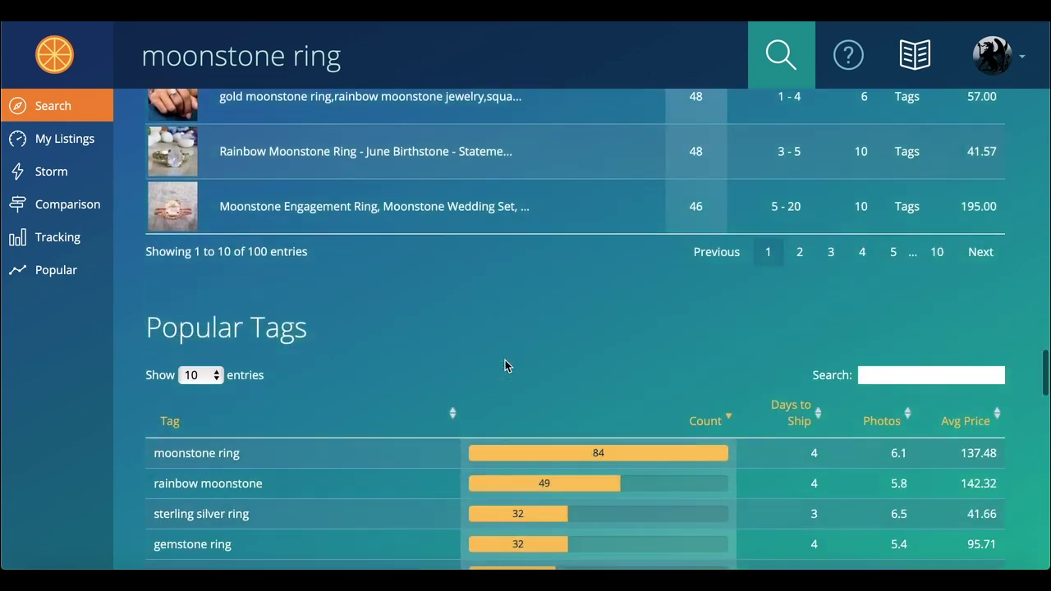
scroll(505, 363, down, 2)
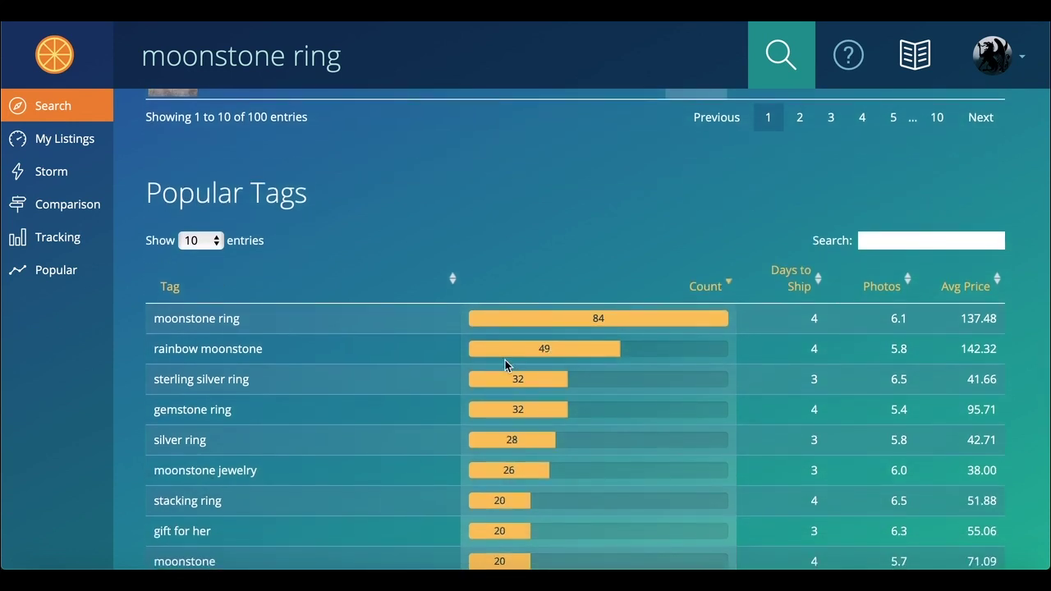
scroll(505, 360, down, 2)
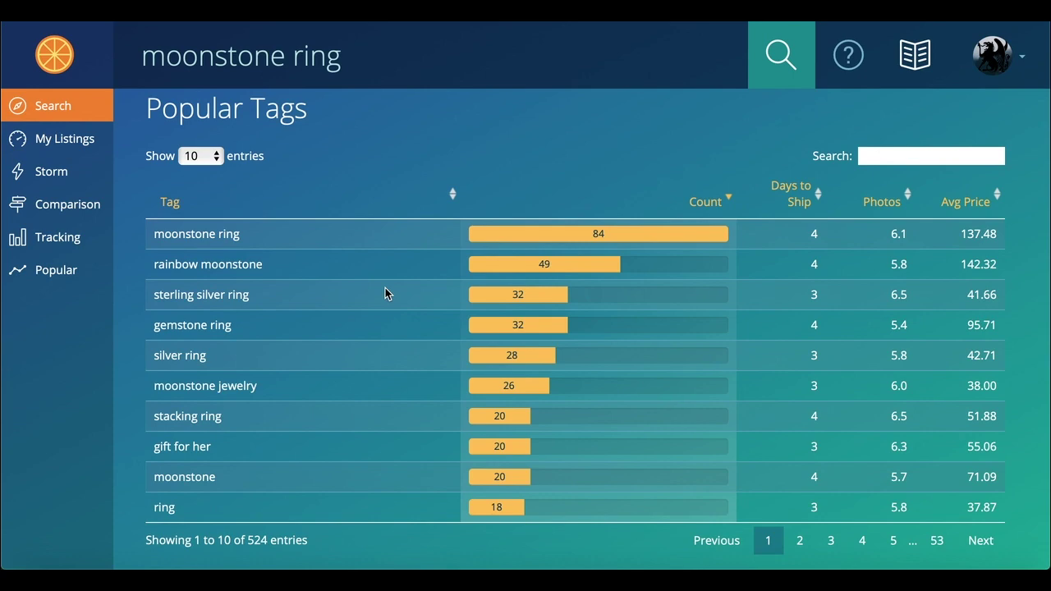
scroll(605, 234, down, 10)
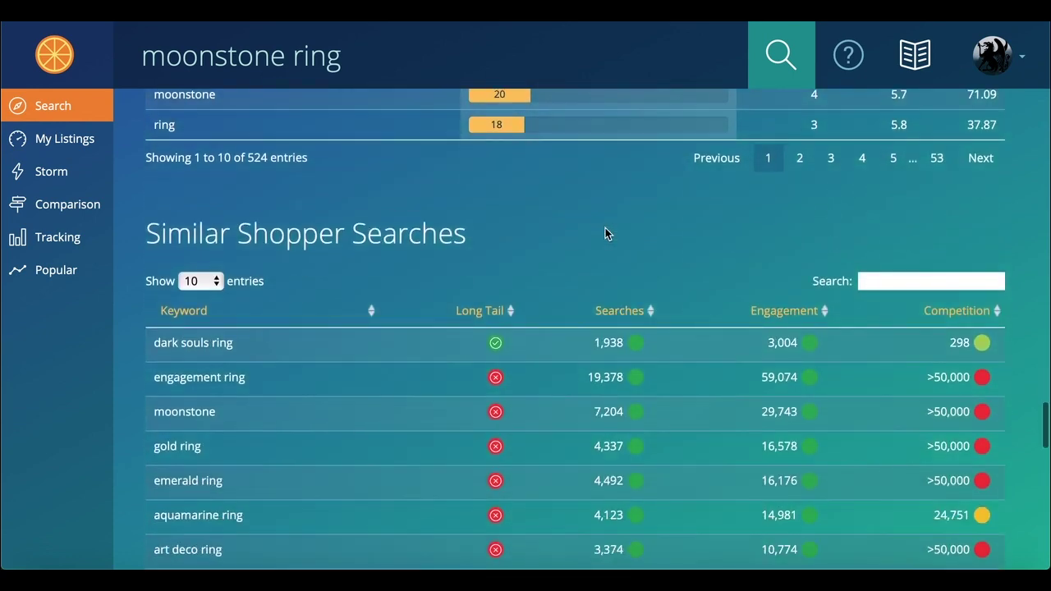
scroll(605, 233, down, 1)
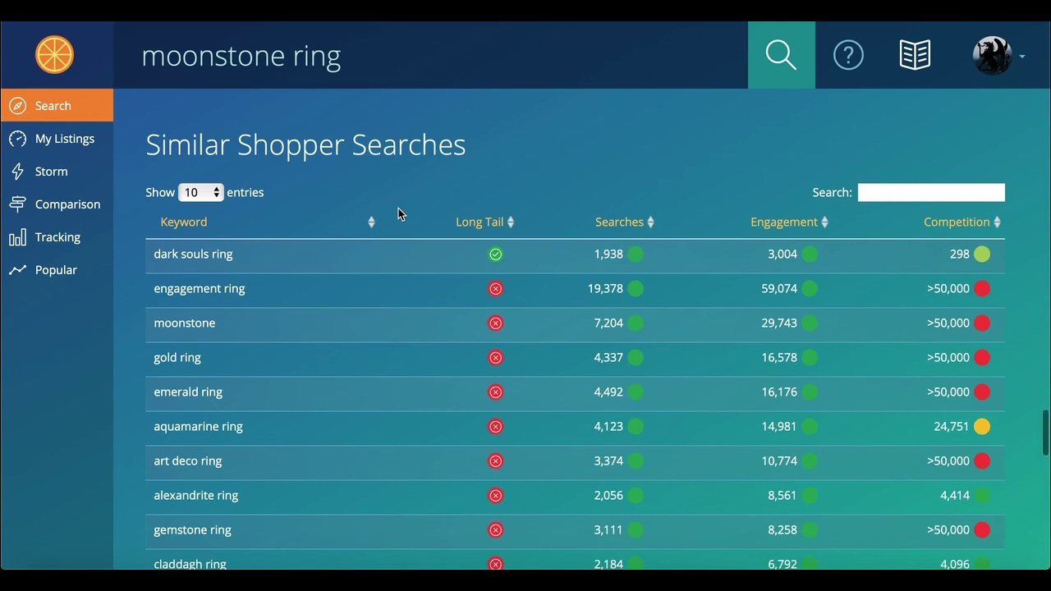
scroll(400, 214, down, 2)
scroll(398, 213, down, 1)
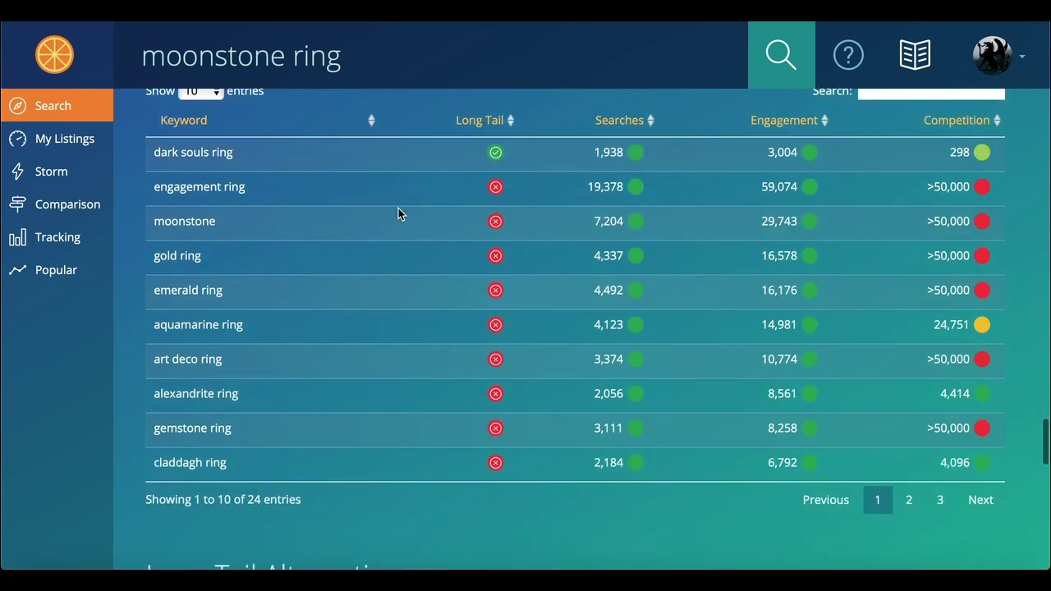
- Review the Long Tail Alternatives keywords and the word cloud at the end of the "moonstone ring" report
scroll(398, 214, down, 2)
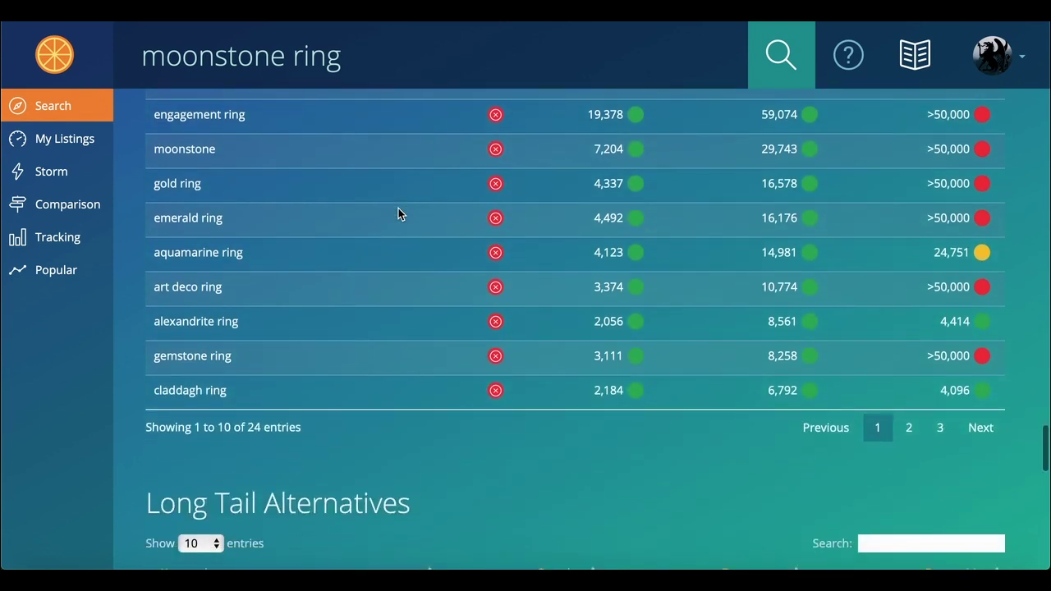
scroll(398, 213, down, 4)
scroll(398, 214, down, 4)
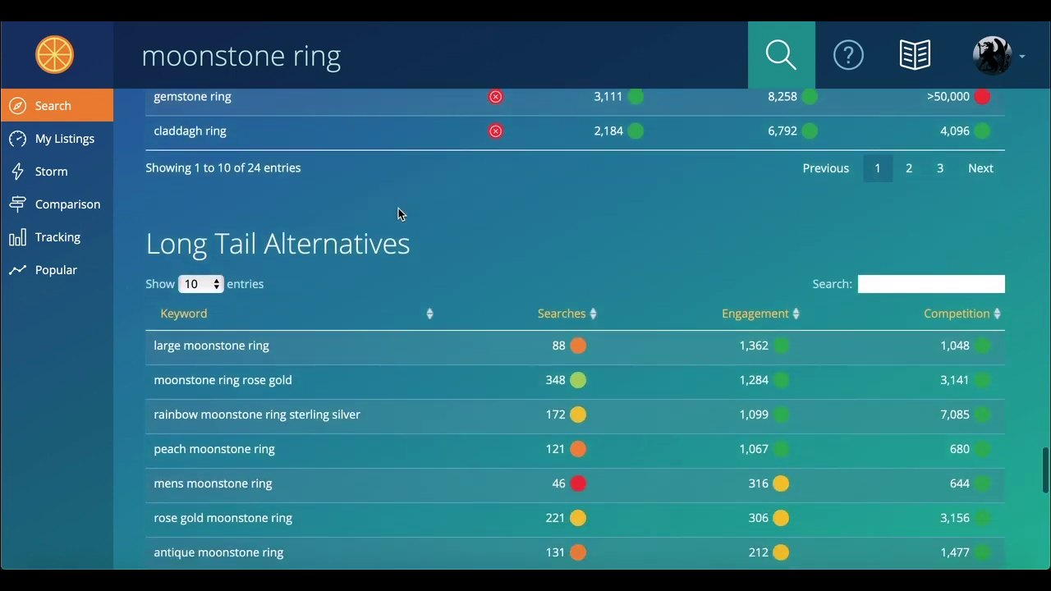
scroll(398, 212, down, 3)
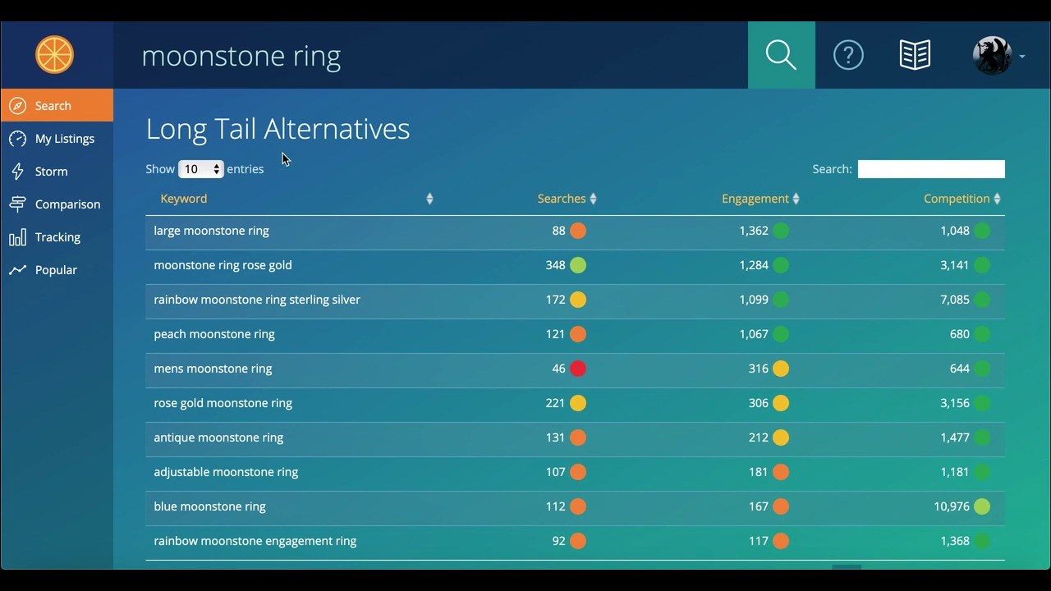
scroll(328, 176, down, 2)
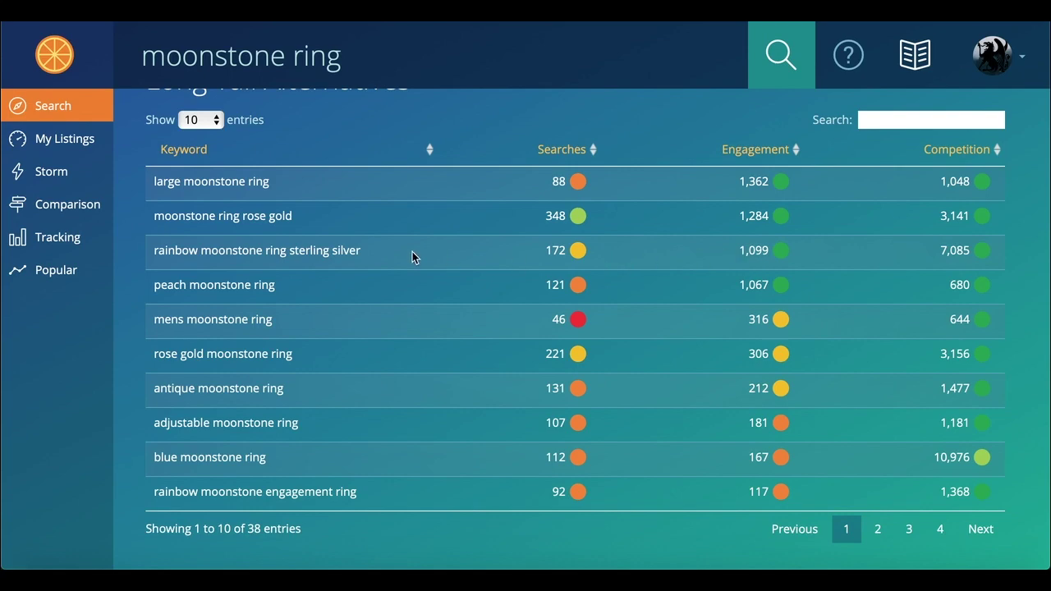
scroll(413, 253, down, 5)
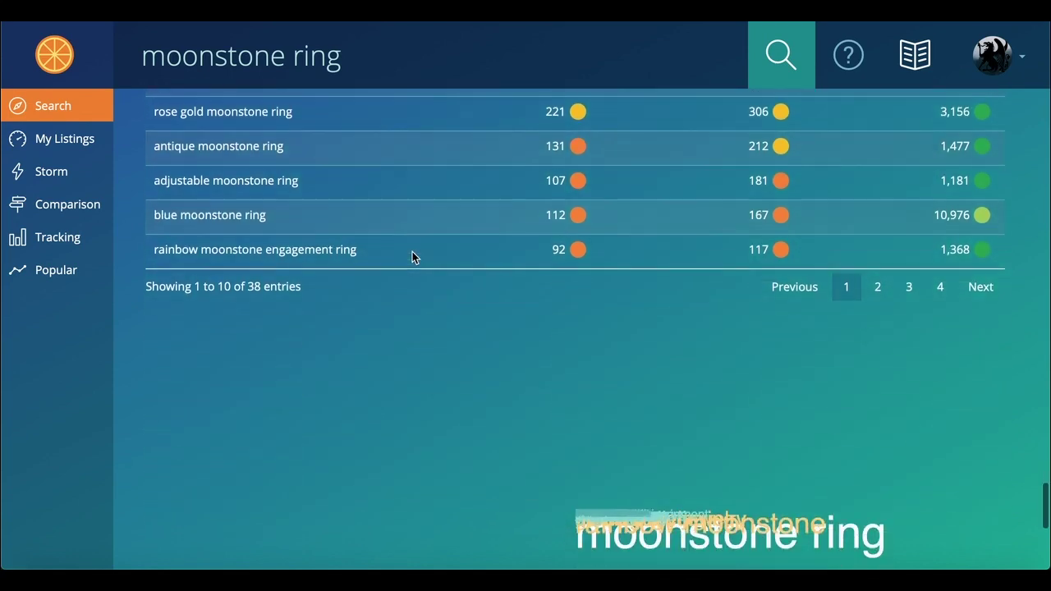
scroll(412, 251, down, 5)
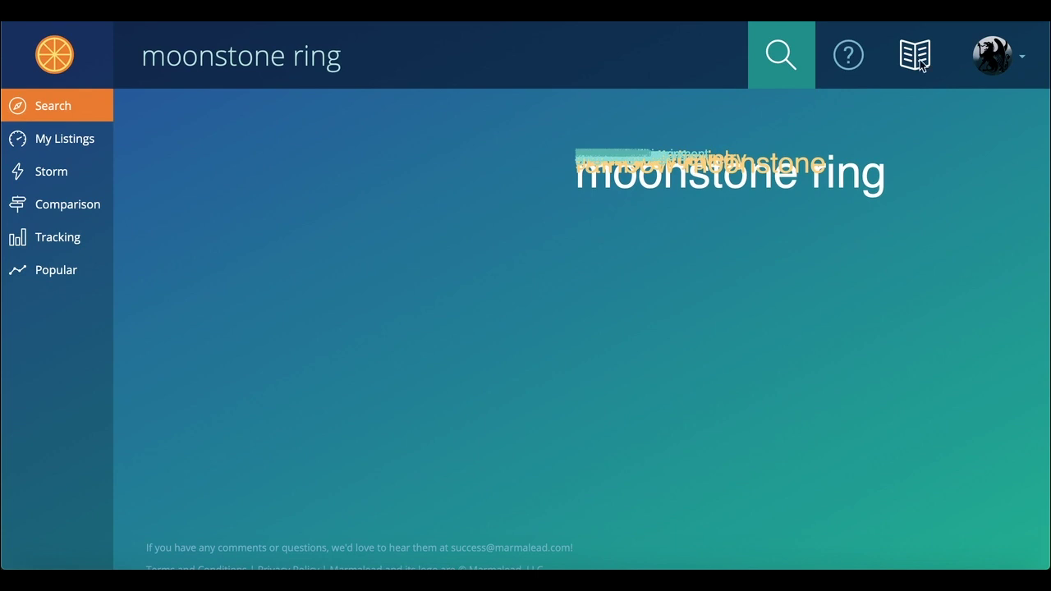
- Open the keyword comparison and compare searches, engagement and competition across the four ring keywords
scroll(524, 208, up, 10)
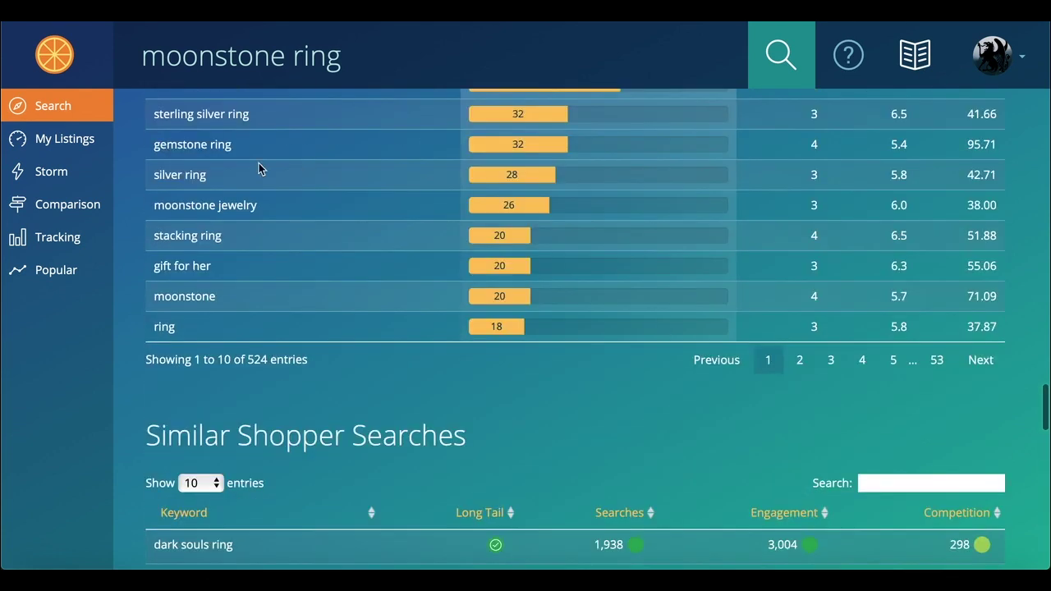
click(67, 205)
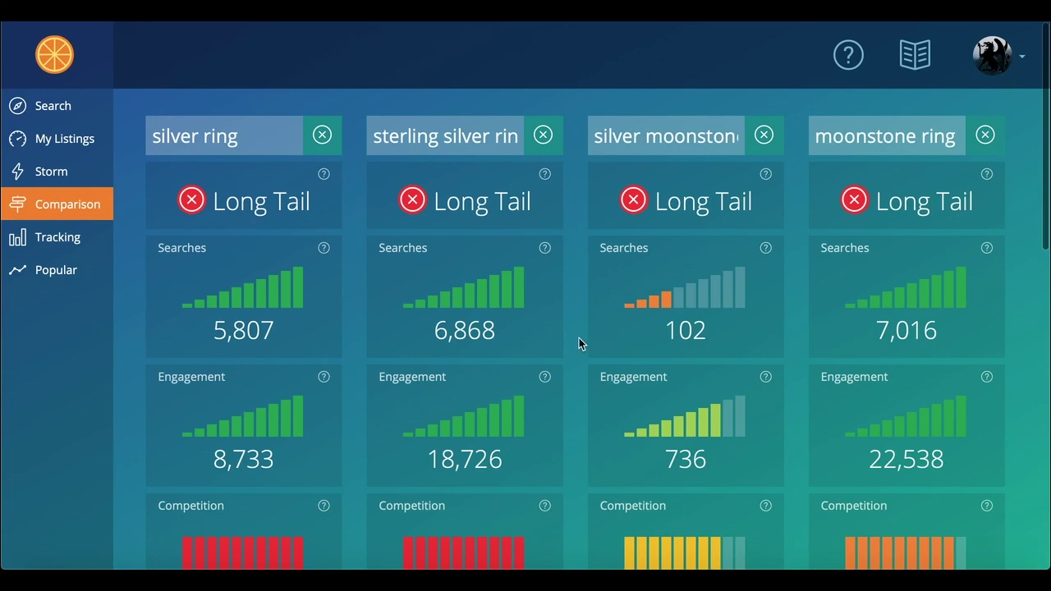
scroll(575, 339, down, 2)
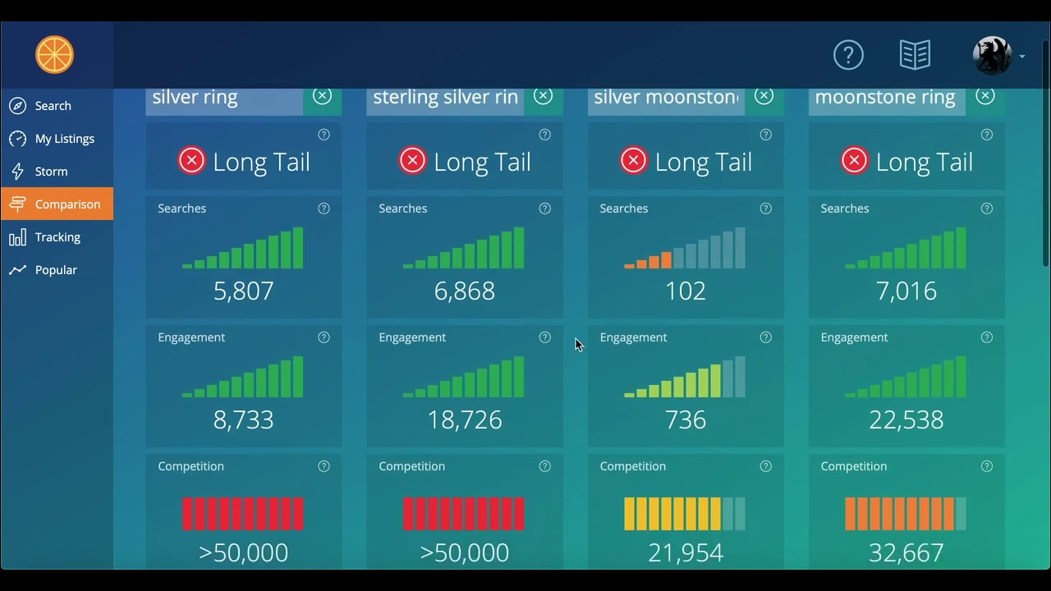
scroll(576, 338, up, 1)
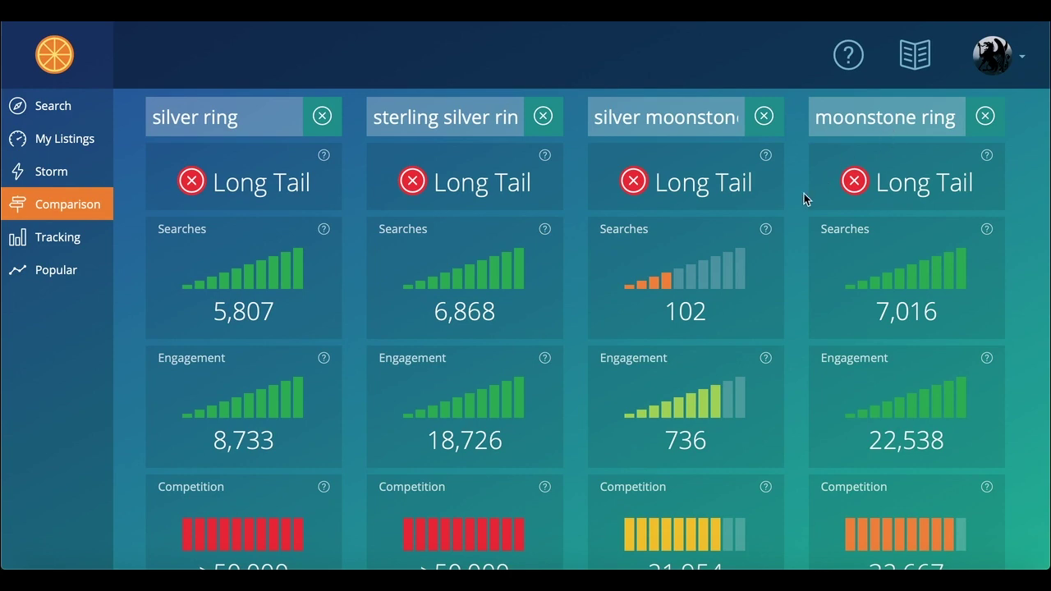
scroll(803, 193, down, 3)
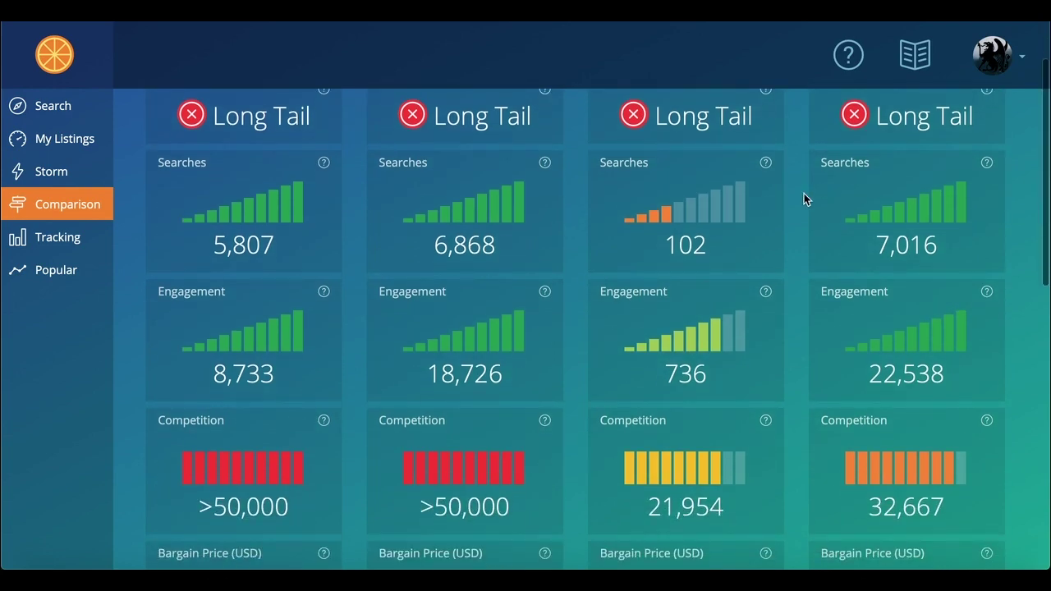
- Compare the bargain, midrange and premium price ranges and the top tags across the four ring keywords
scroll(803, 193, down, 5)
scroll(804, 197, down, 7)
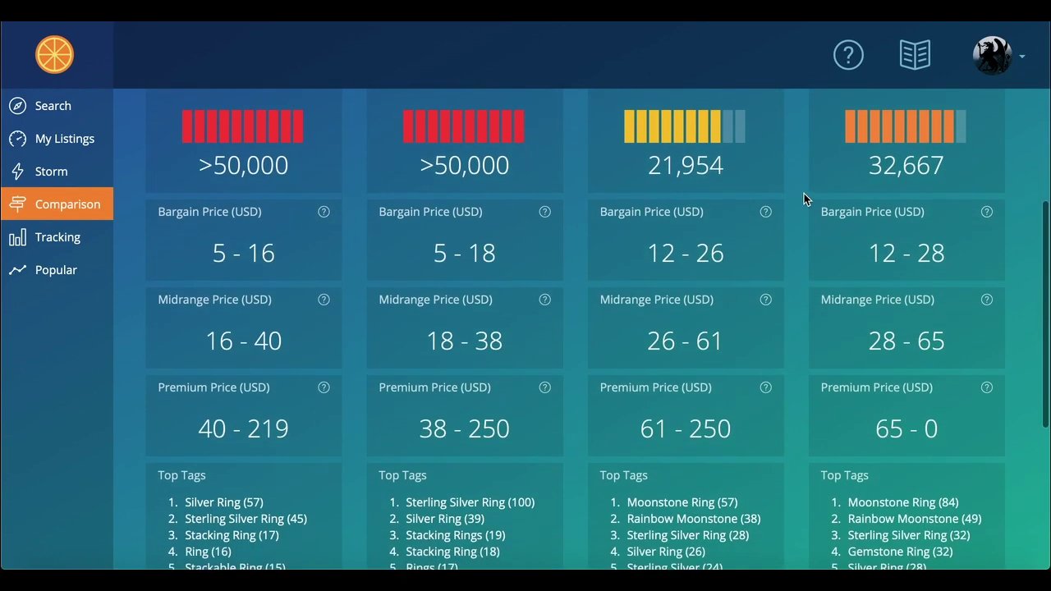
scroll(803, 193, down, 3)
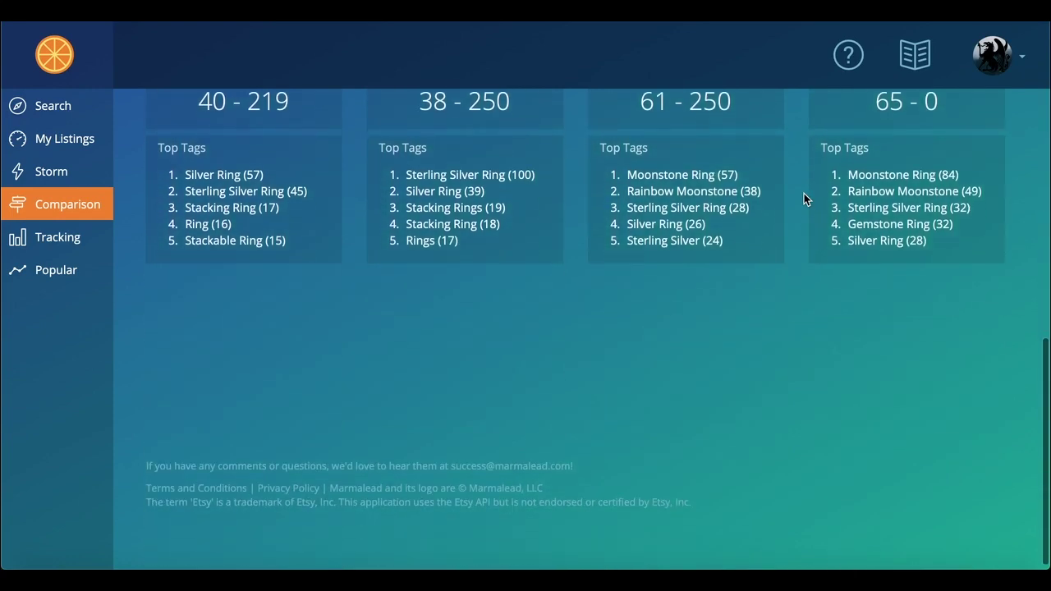
scroll(803, 193, up, 10)
scroll(804, 193, up, 6)
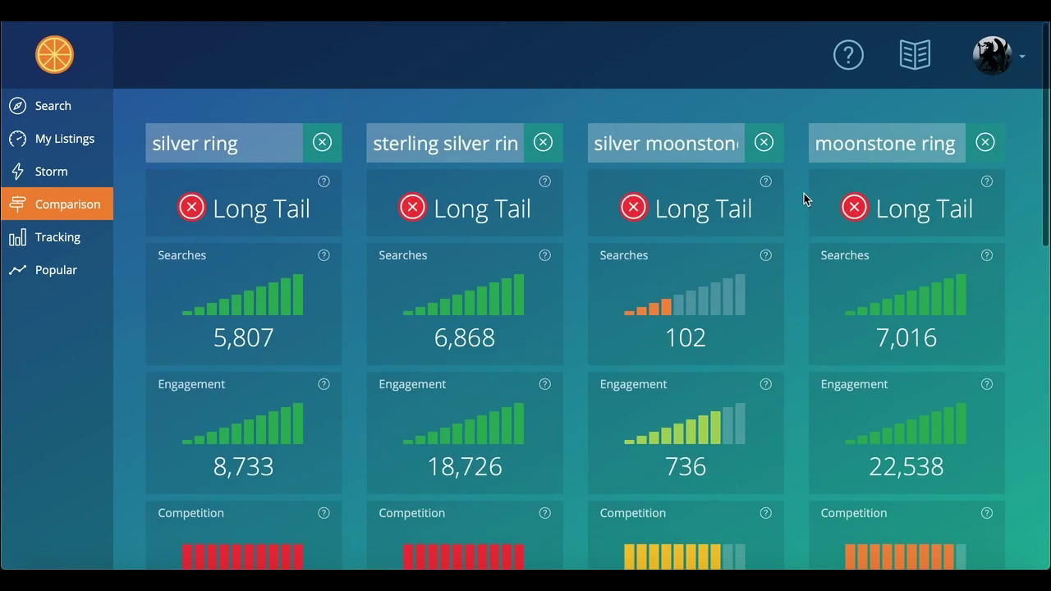
- Start a new Storm for the keyword "moonstone ring"
click(51, 173)
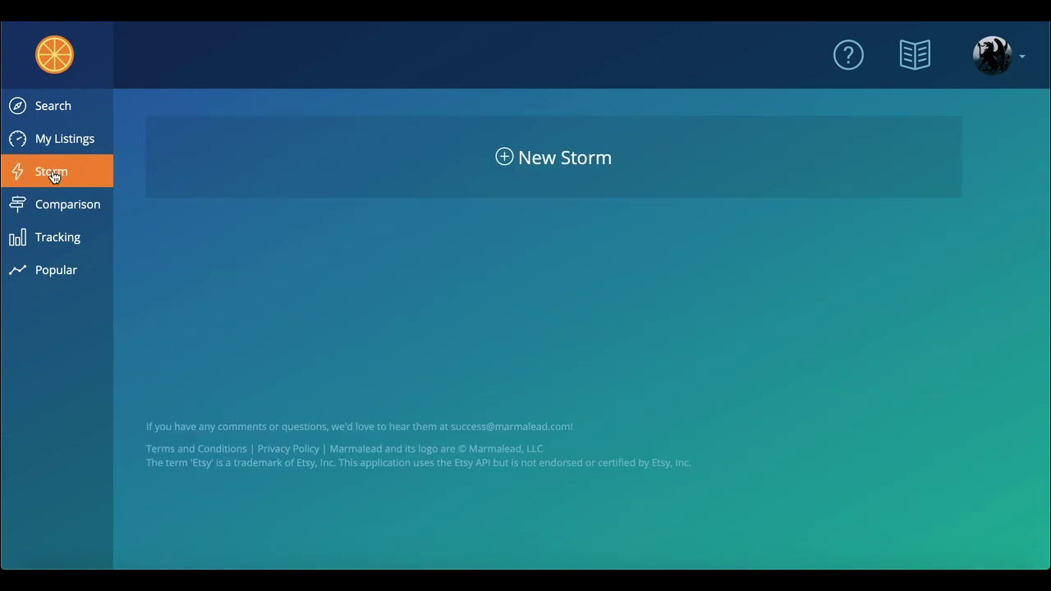
click(508, 171)
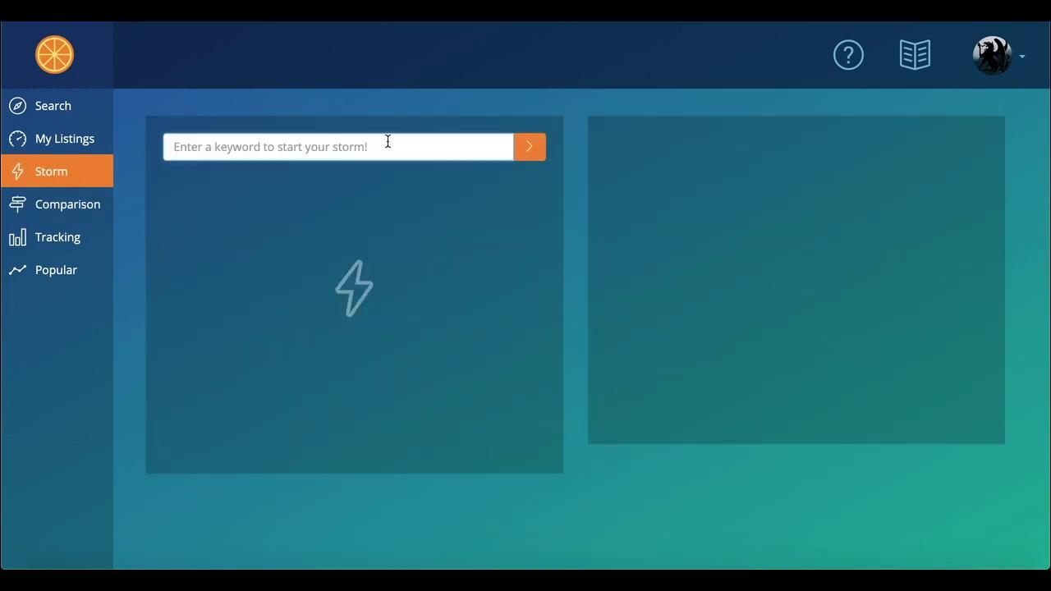
text(m)
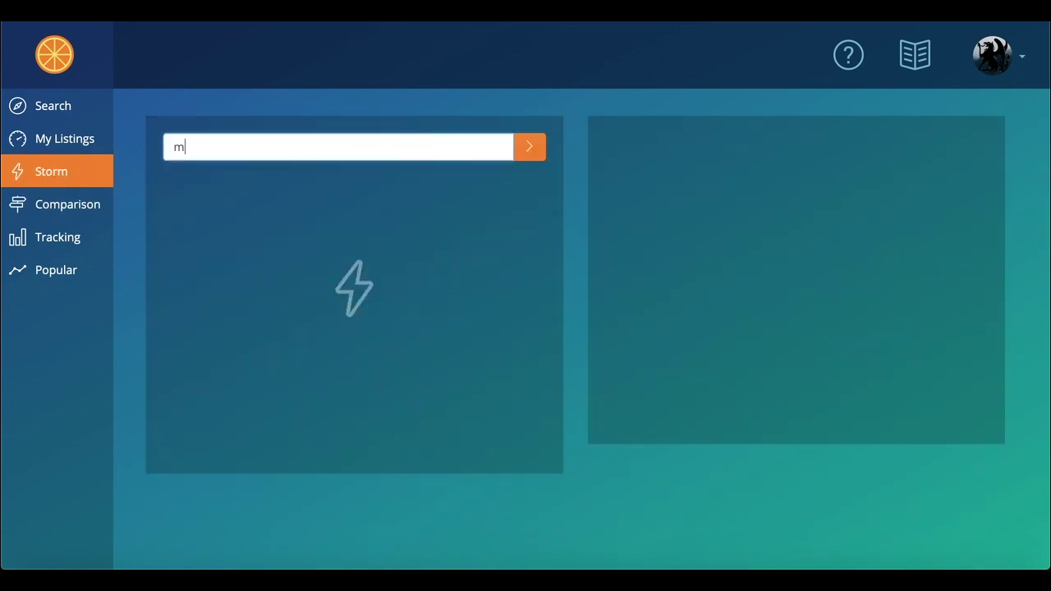
text(oonstone ring)
key(Return)
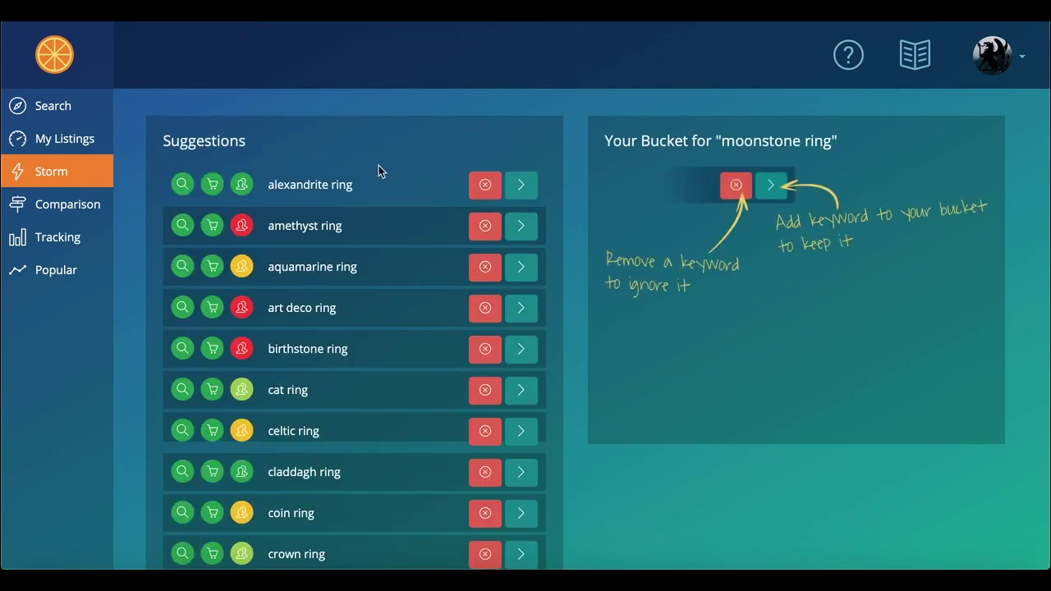
- Review the Storm keyword suggestions for "moonstone ring" and their search, engagement and competition ratings
scroll(378, 170, down, 1)
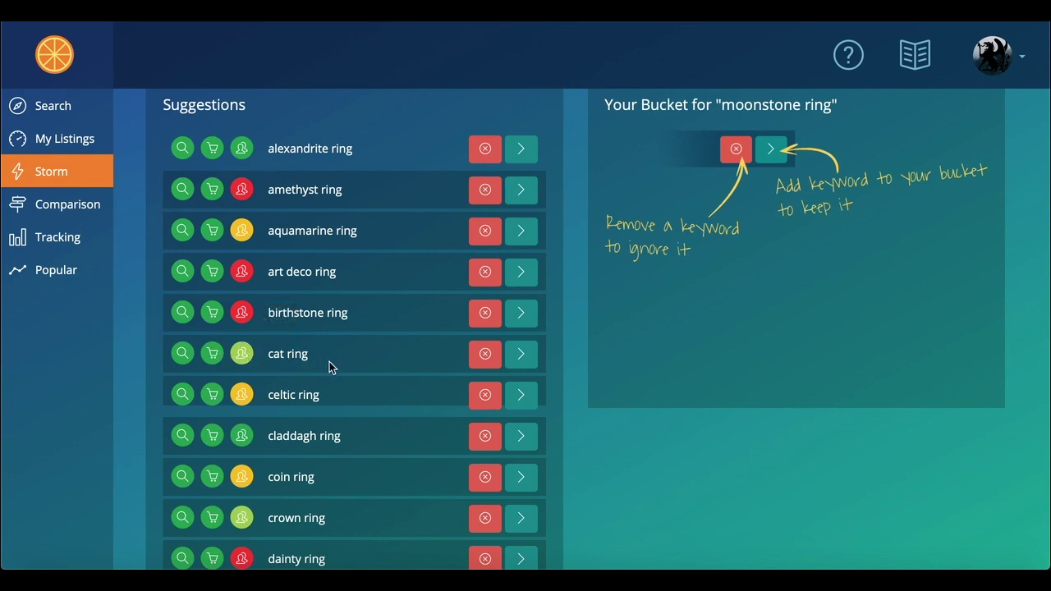
scroll(329, 361, down, 3)
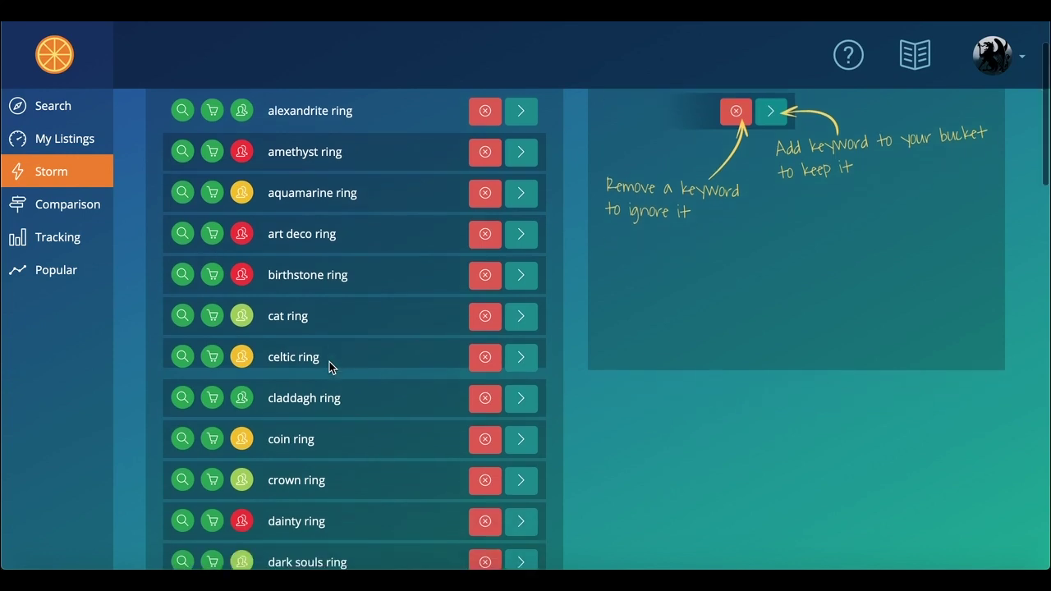
scroll(329, 361, down, 4)
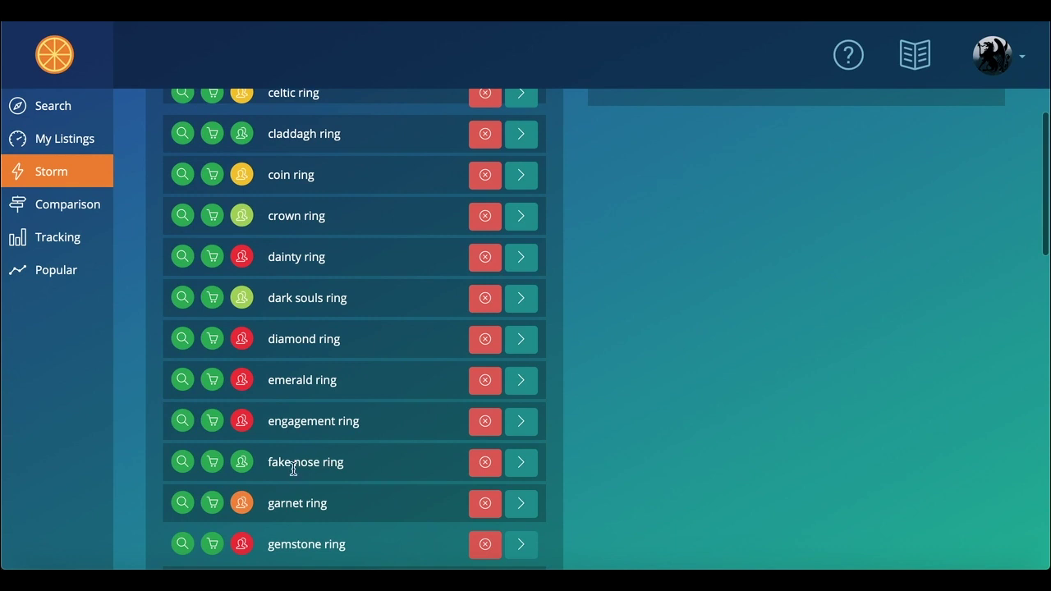
scroll(317, 462, down, 1)
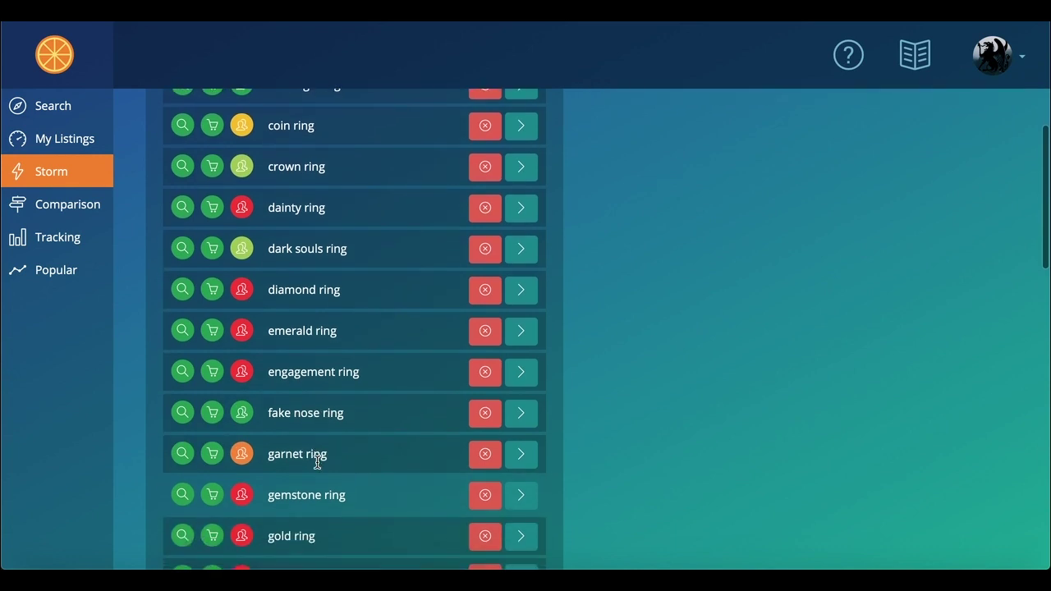
scroll(316, 461, down, 5)
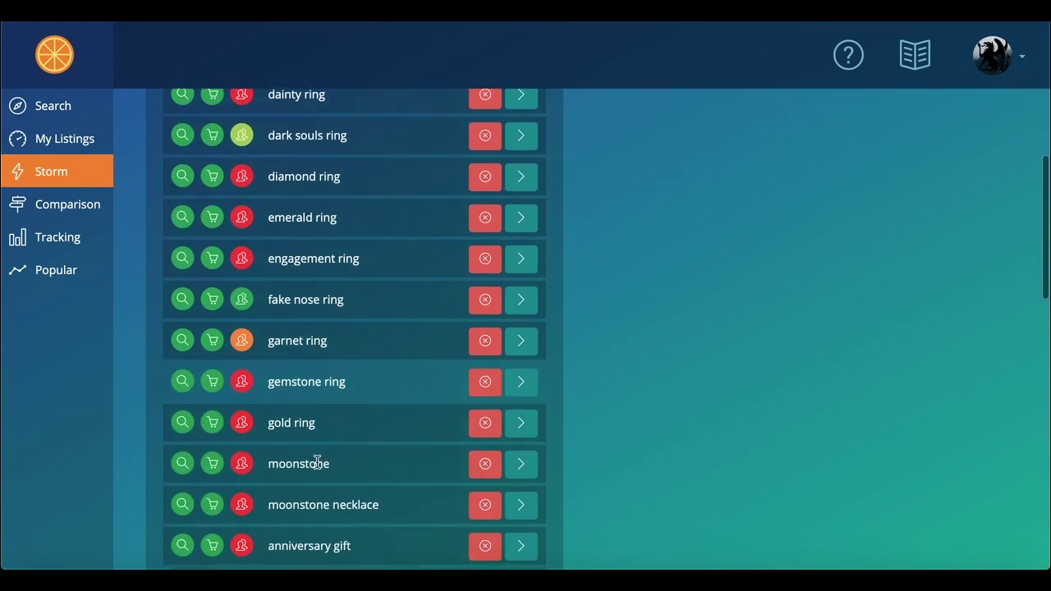
scroll(317, 461, down, 6)
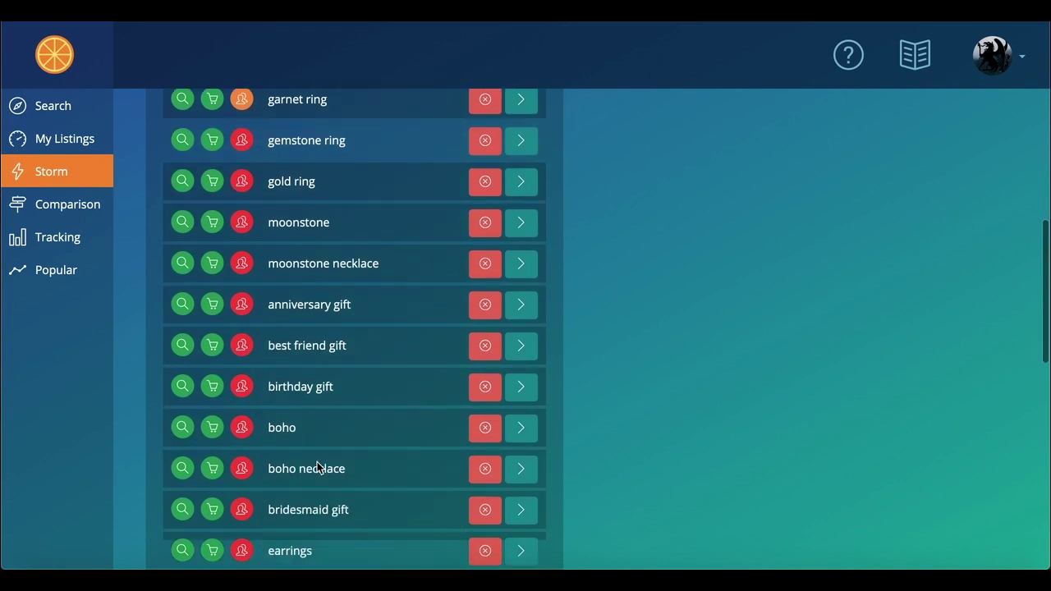
- Add the suggestions "claddagh ring", "crown ring" and "dark souls ring" to the "moonstone ring" bucket
scroll(320, 460, up, 15)
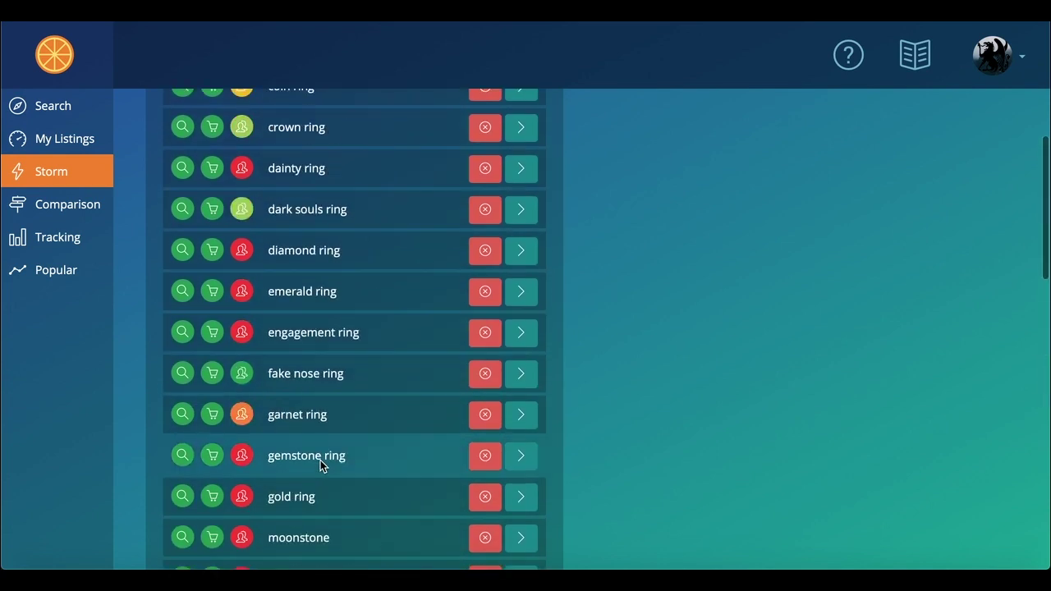
click(521, 448)
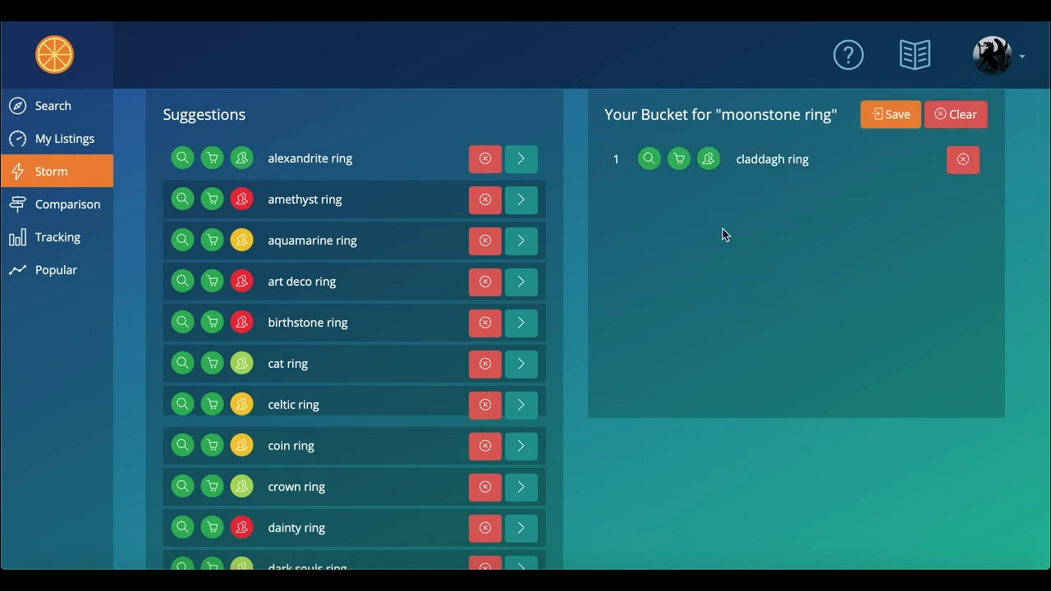
scroll(386, 418, down, 1)
click(520, 434)
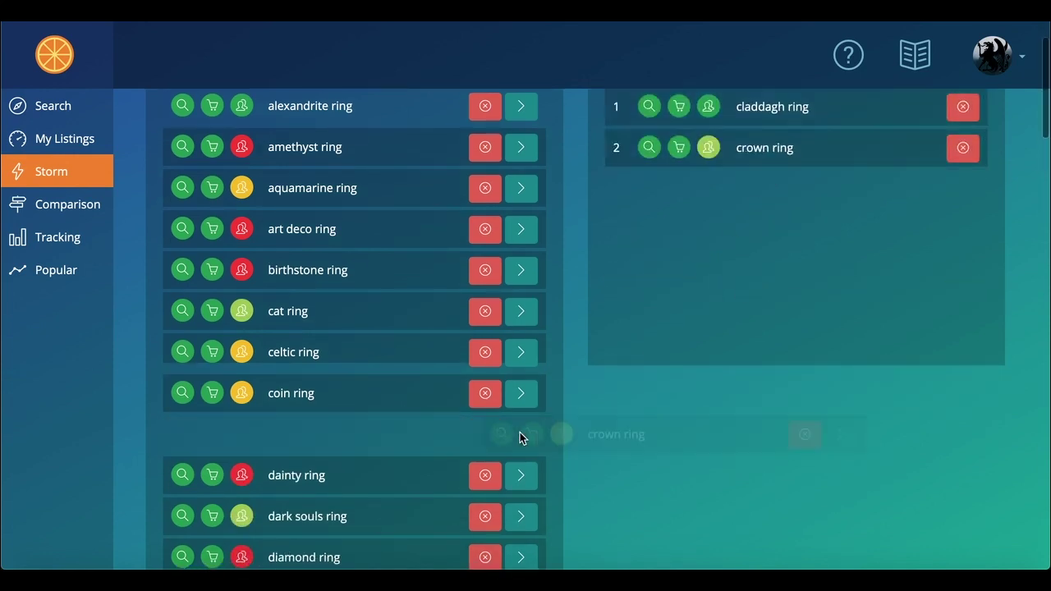
scroll(388, 435, down, 1)
click(516, 427)
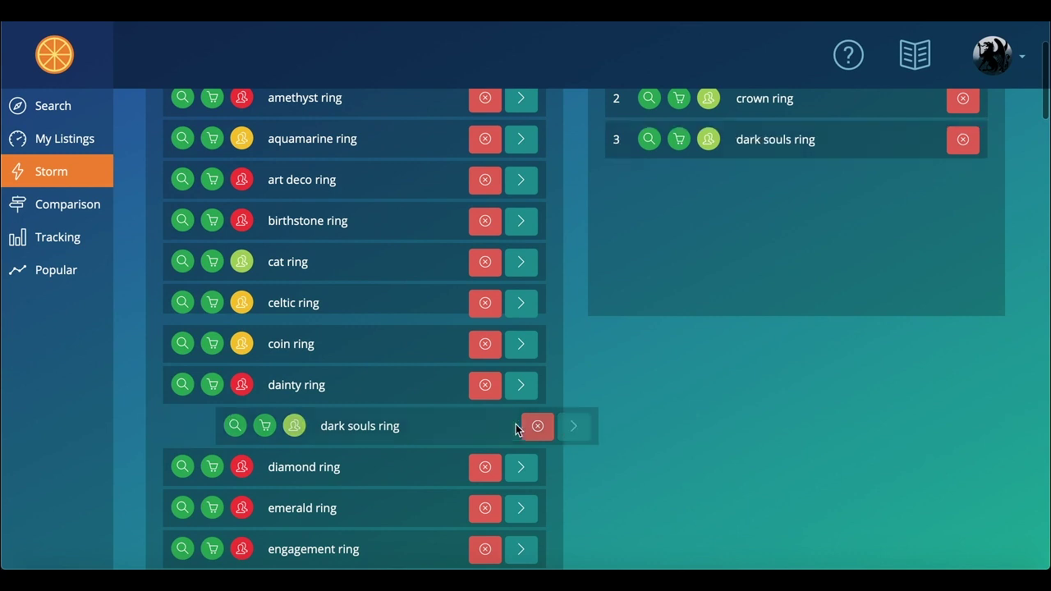
- Add the suggestion "fake nose ring" to the "moonstone ring" bucket and look over the remaining suggestions
scroll(386, 425, down, 1)
mouse_move(230, 361)
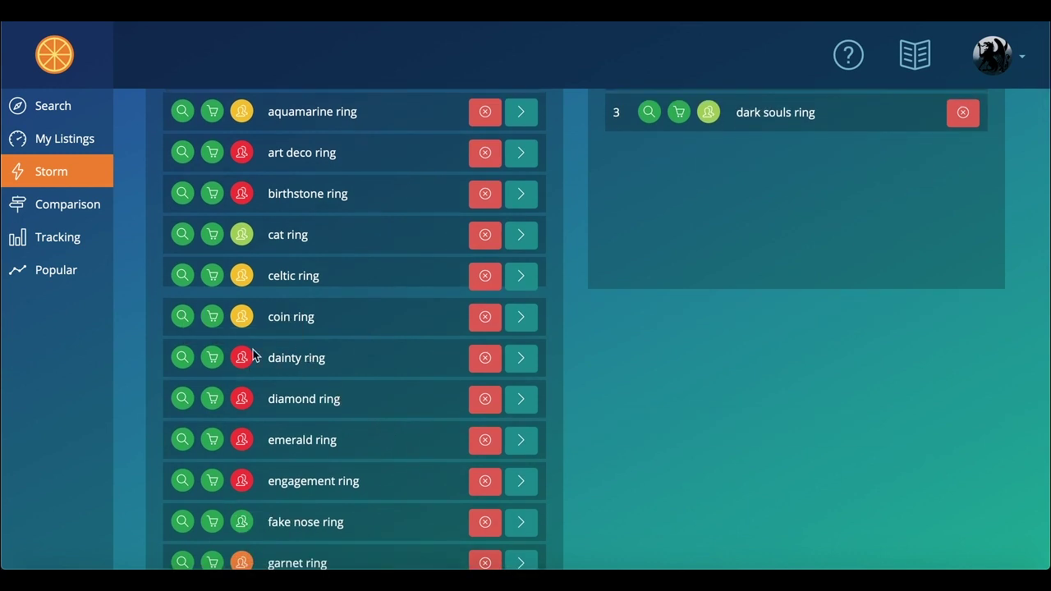
scroll(354, 361, down, 1)
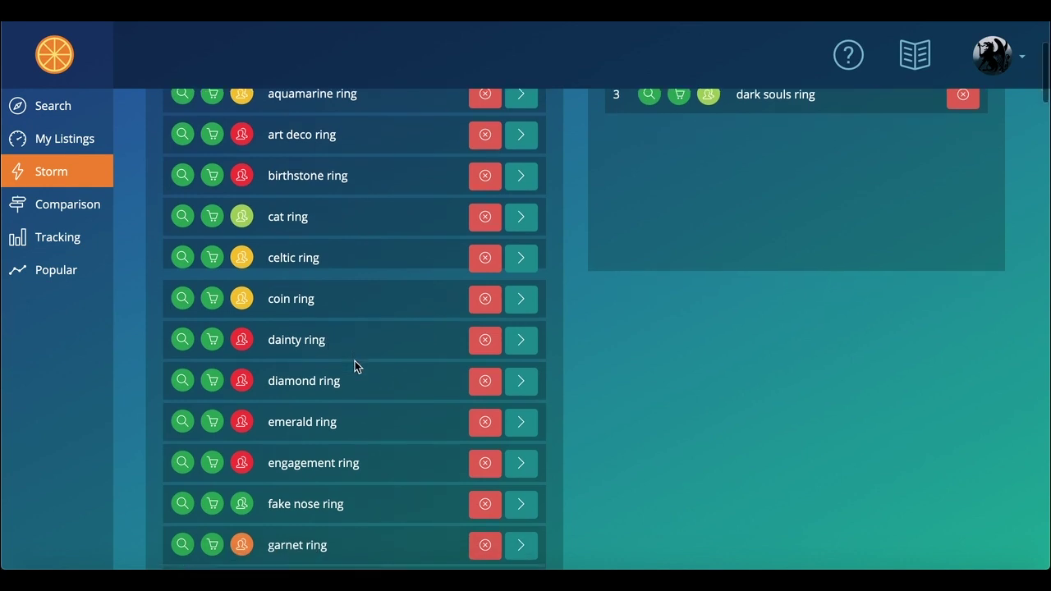
scroll(355, 361, down, 3)
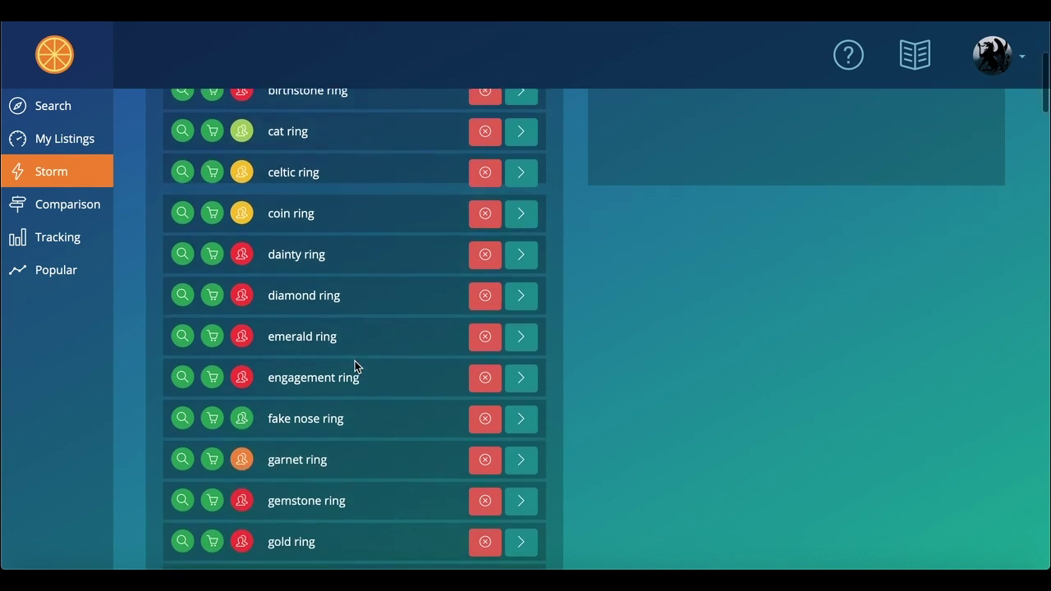
click(521, 425)
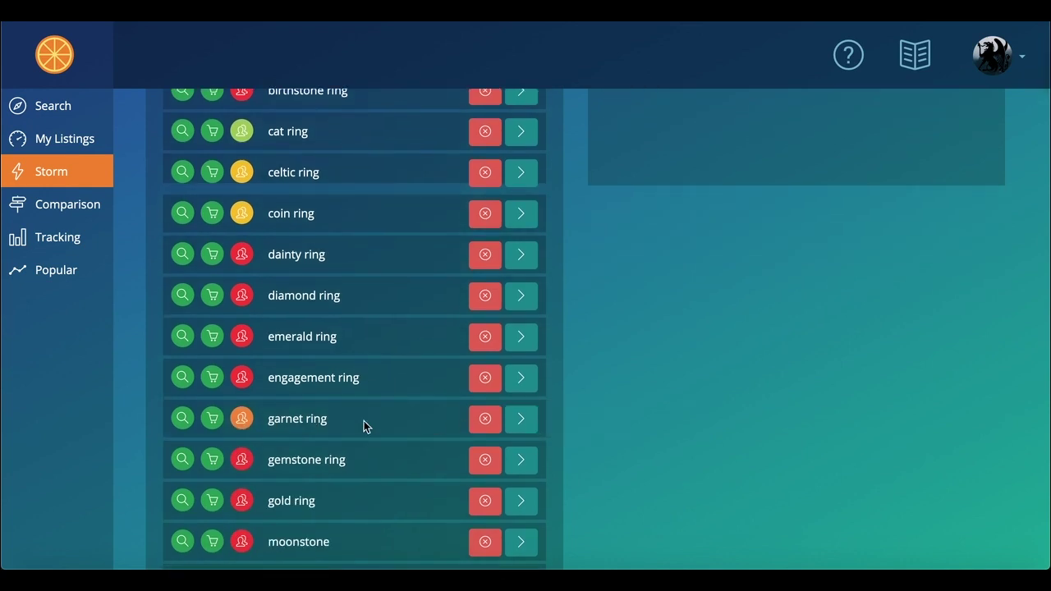
scroll(364, 424, down, 5)
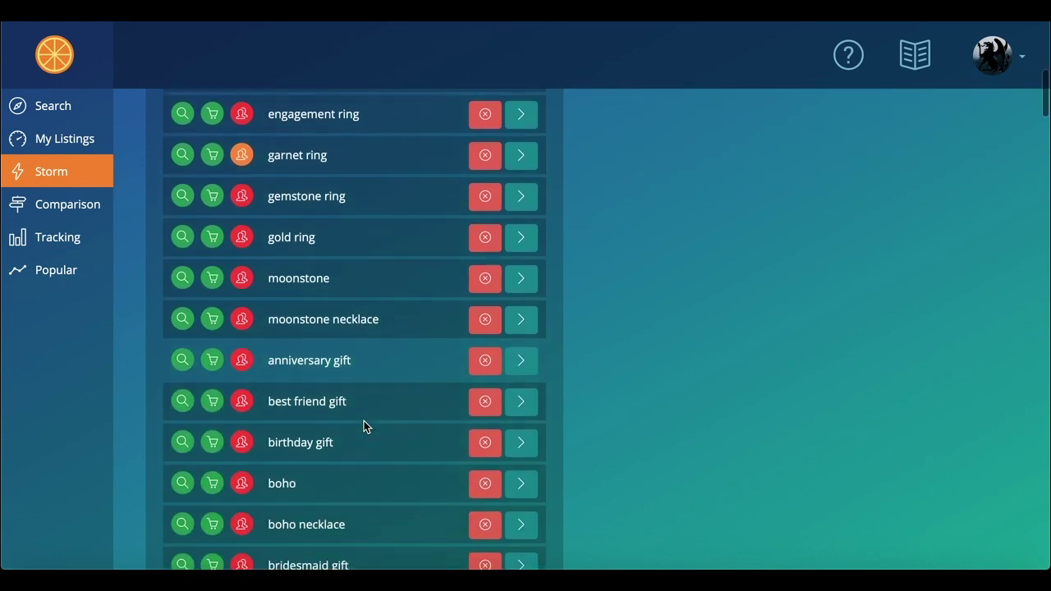
scroll(364, 420, up, 6)
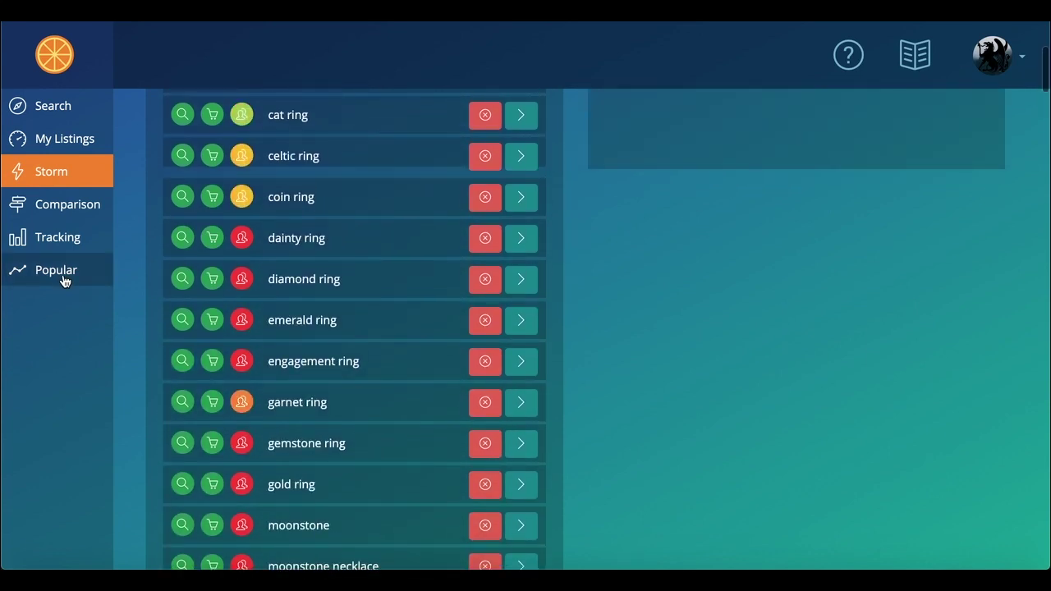
- Open the popular Etsy shopper searches and review the rankings for yesterday, last week and last month with their trend legend
click(63, 280)
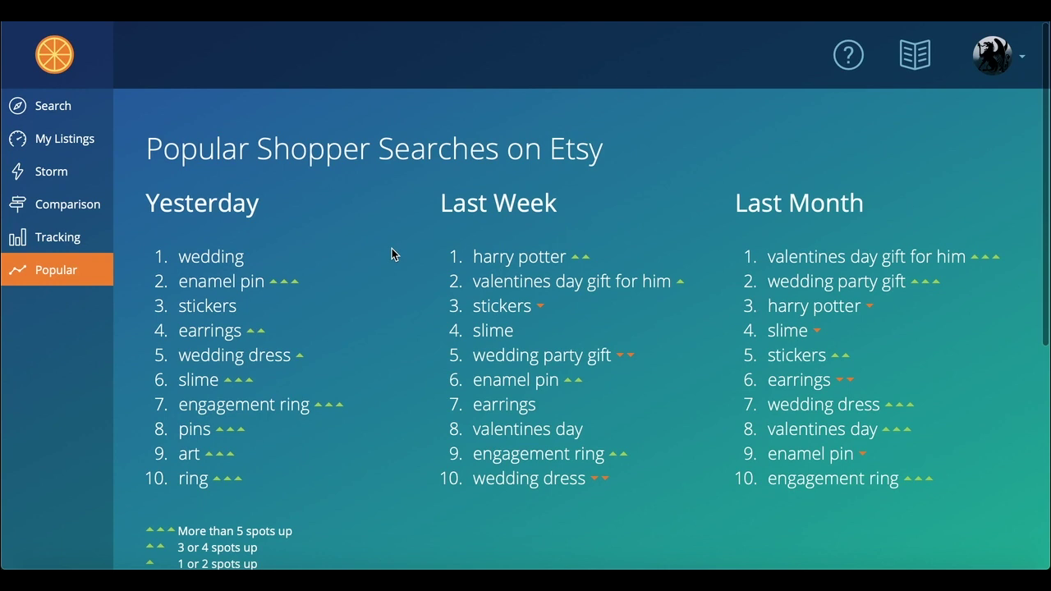
scroll(392, 253, down, 1)
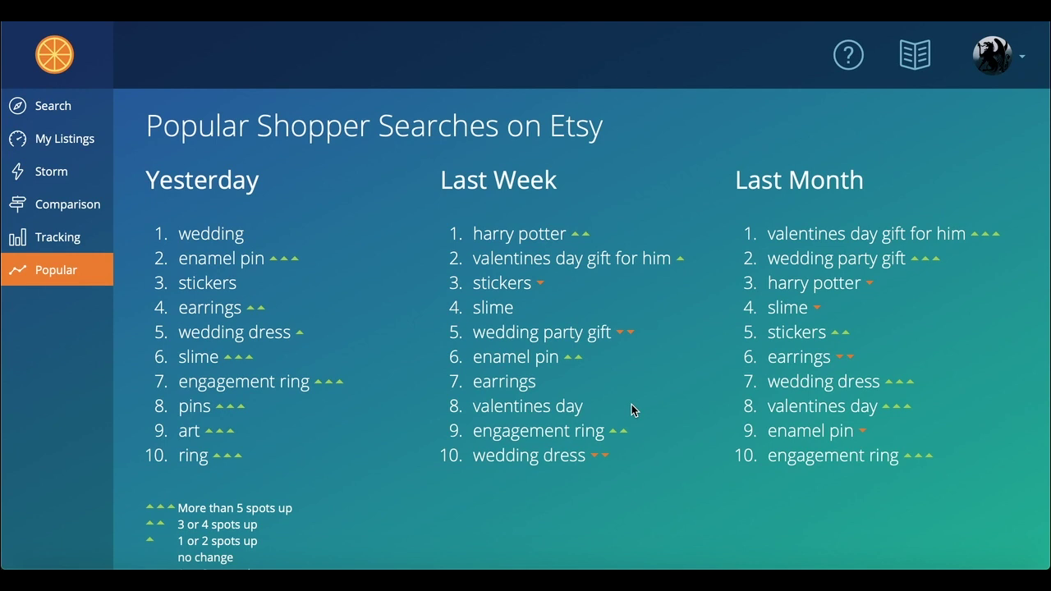
scroll(695, 449, down, 1)
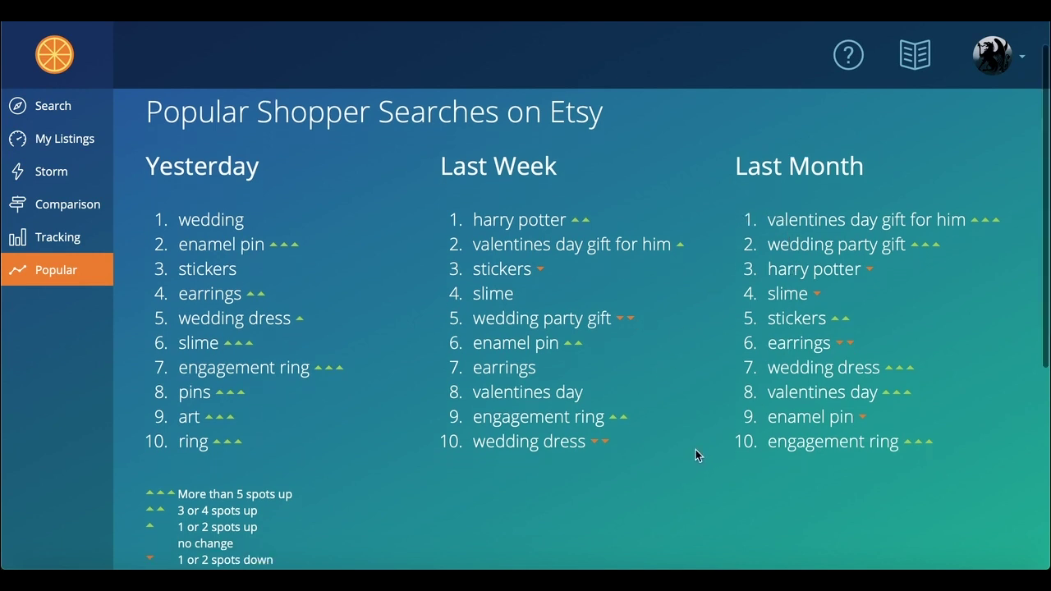
scroll(695, 455, down, 1)
scroll(492, 439, up, 2)
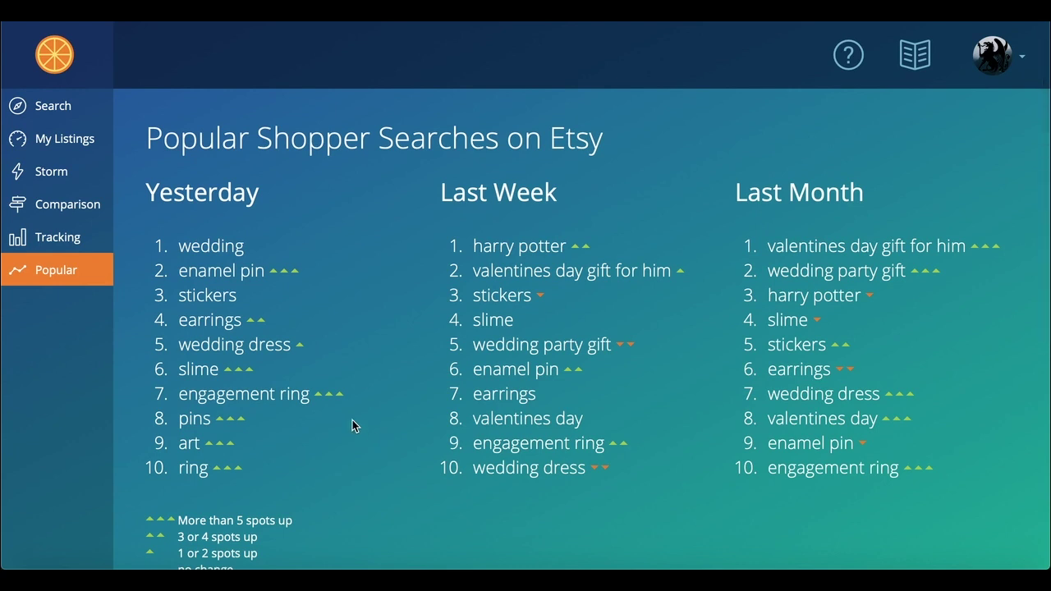
- Open keyword tracking and look over the available slots for keywords to track
click(74, 240)
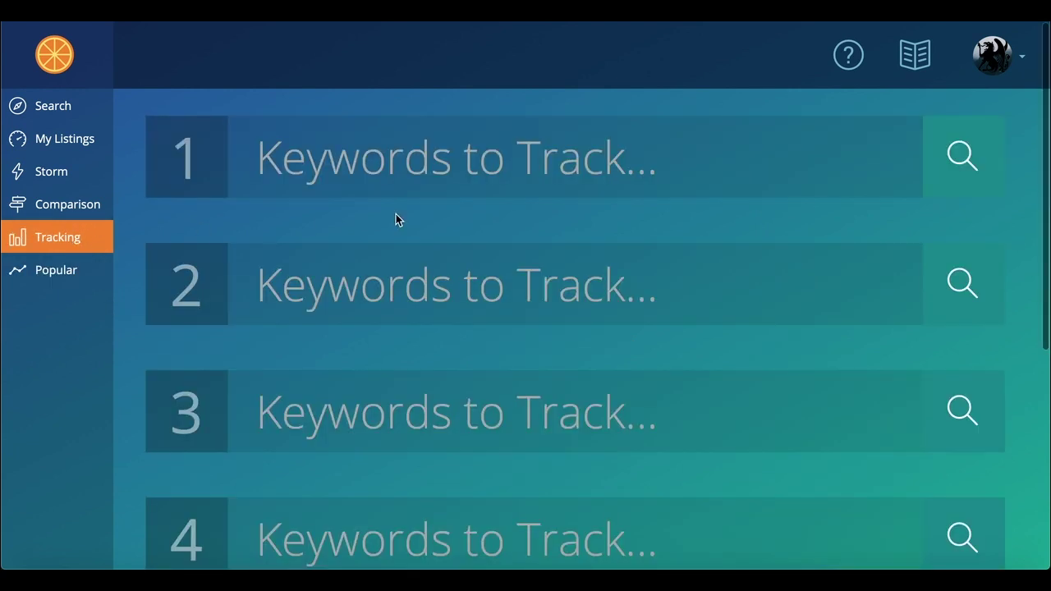
scroll(427, 213, down, 3)
scroll(427, 214, up, 3)
scroll(484, 264, down, 1)
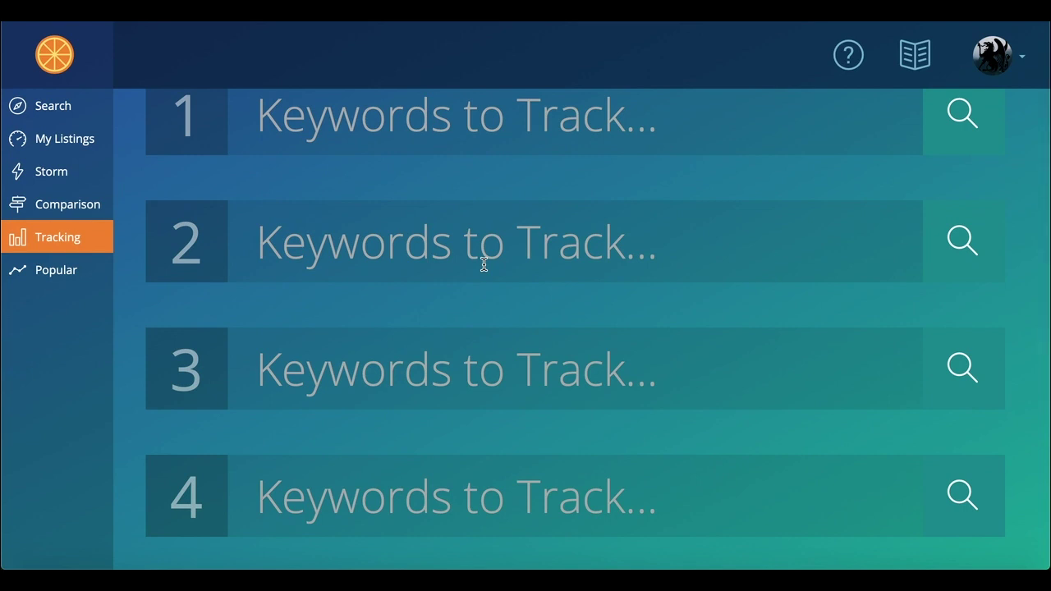
scroll(485, 262, up, 1)
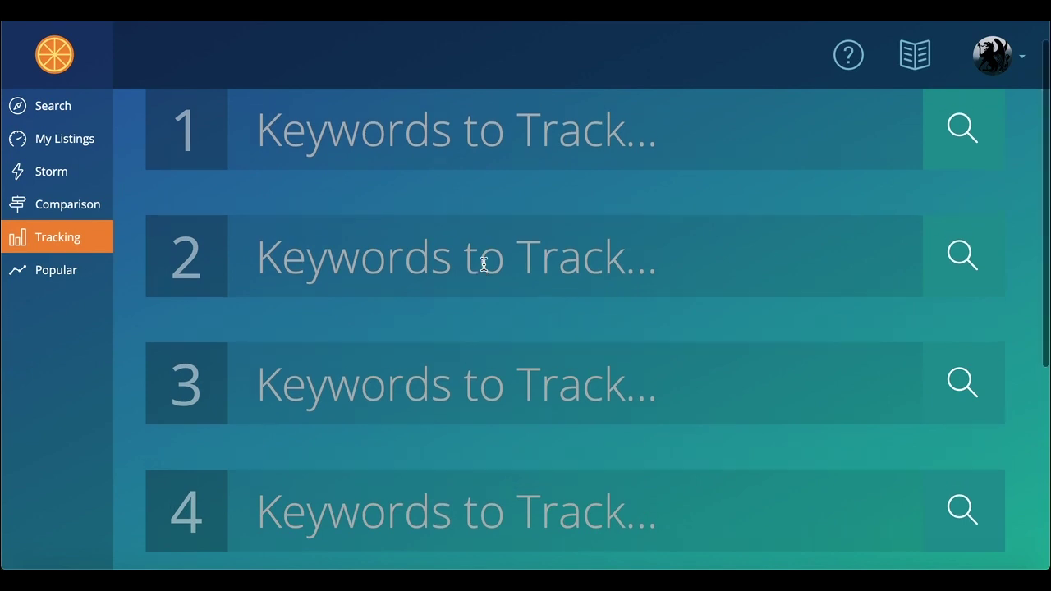
- Return to the "moonstone ring" search report and review its search metrics, Engagement Over Time chart, price ranges, listing photos and price spread
click(66, 108)
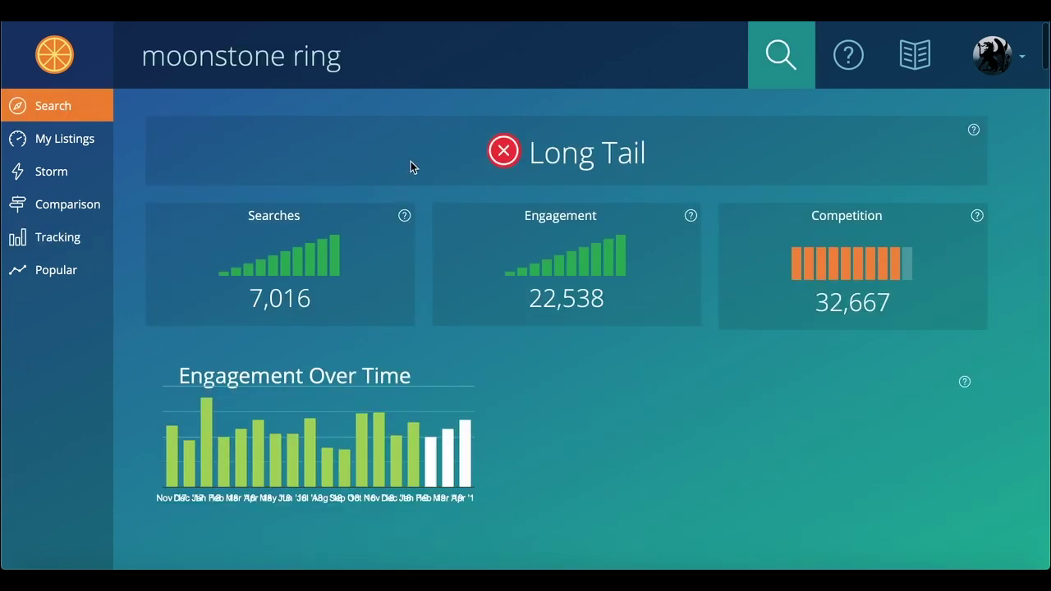
scroll(486, 279, down, 3)
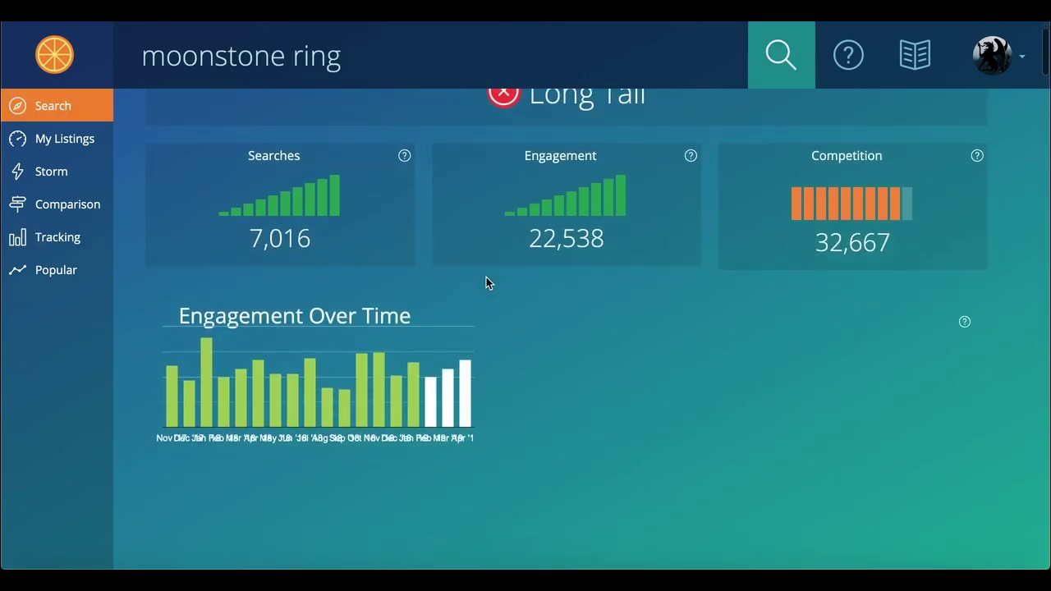
scroll(486, 283, up, 3)
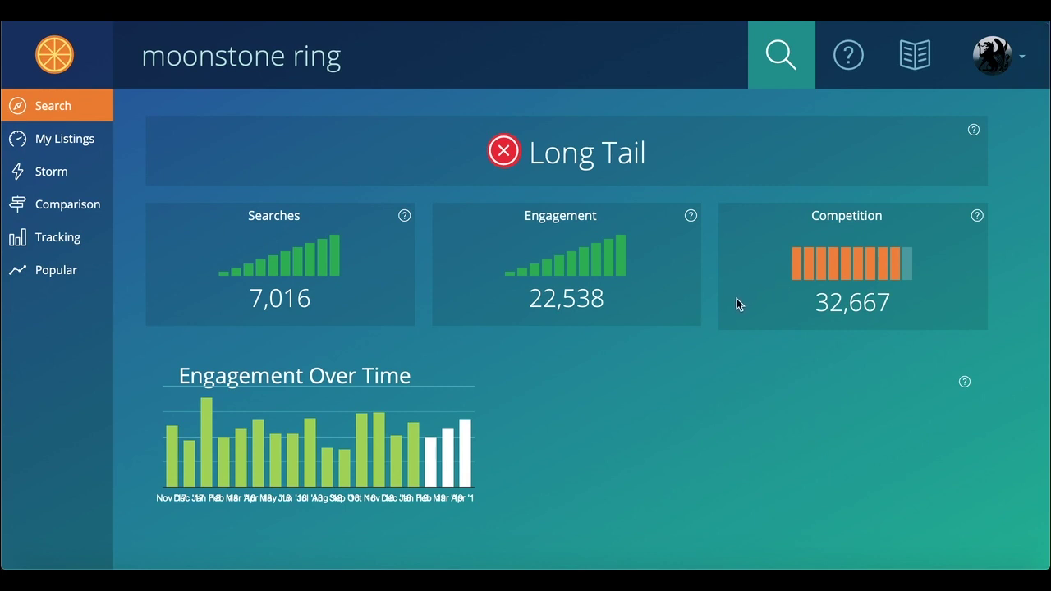
scroll(725, 370, down, 5)
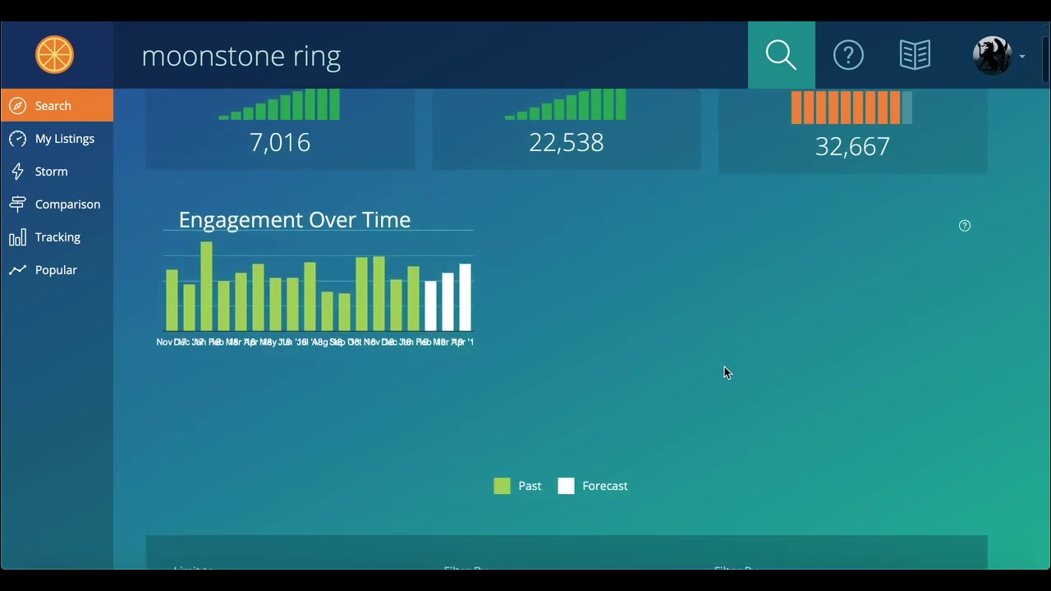
scroll(724, 366, down, 5)
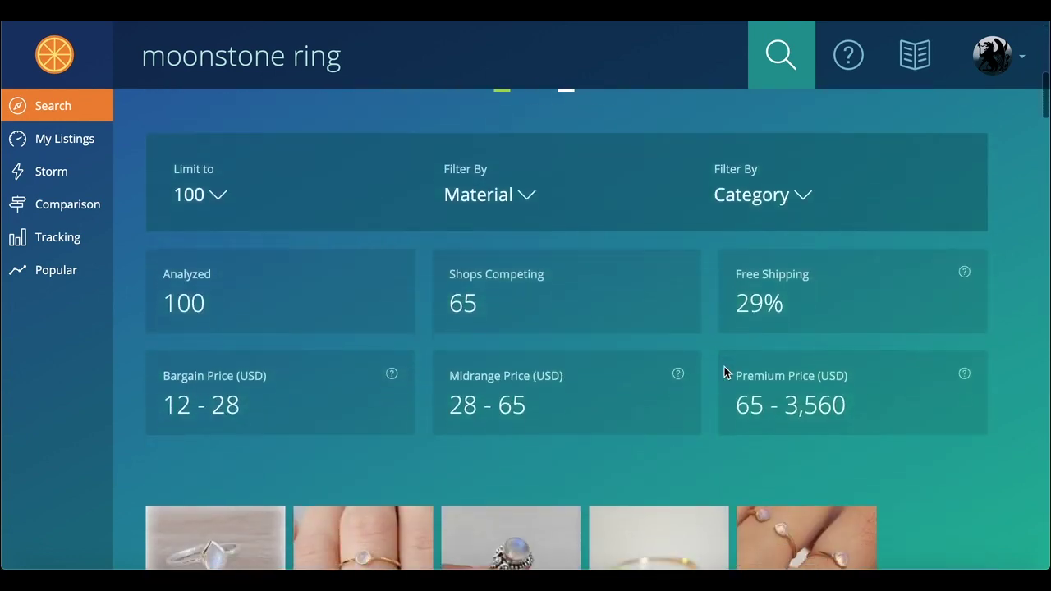
scroll(724, 372, down, 8)
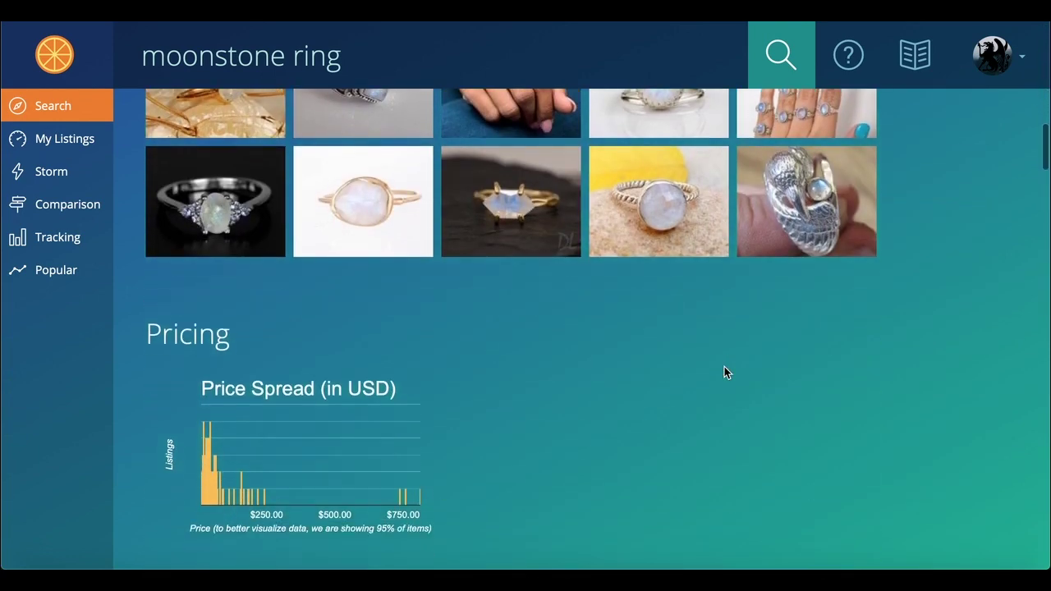
scroll(724, 372, up, 20)
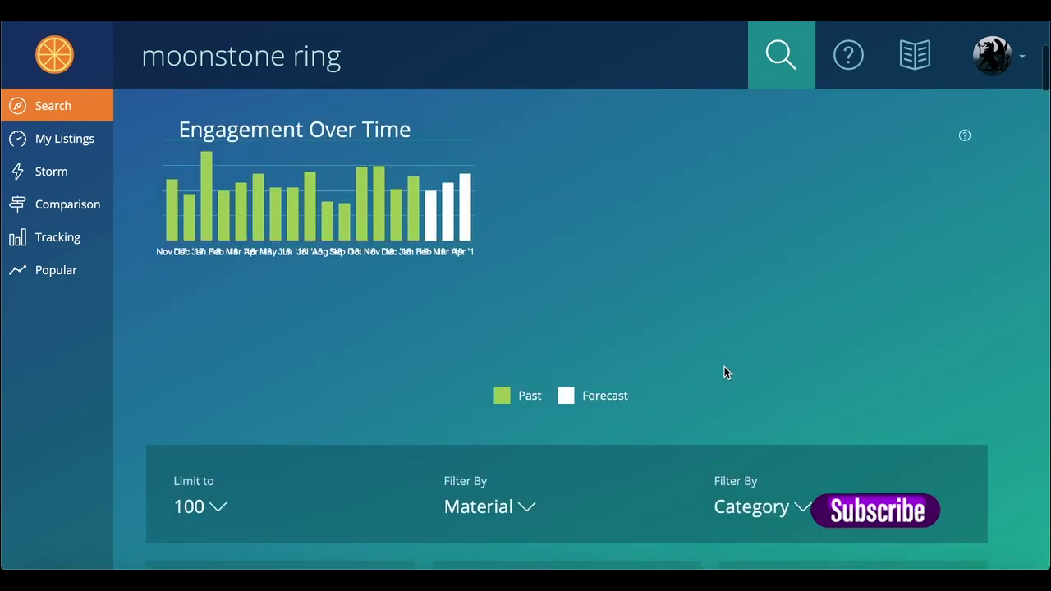
scroll(724, 372, down, 1)
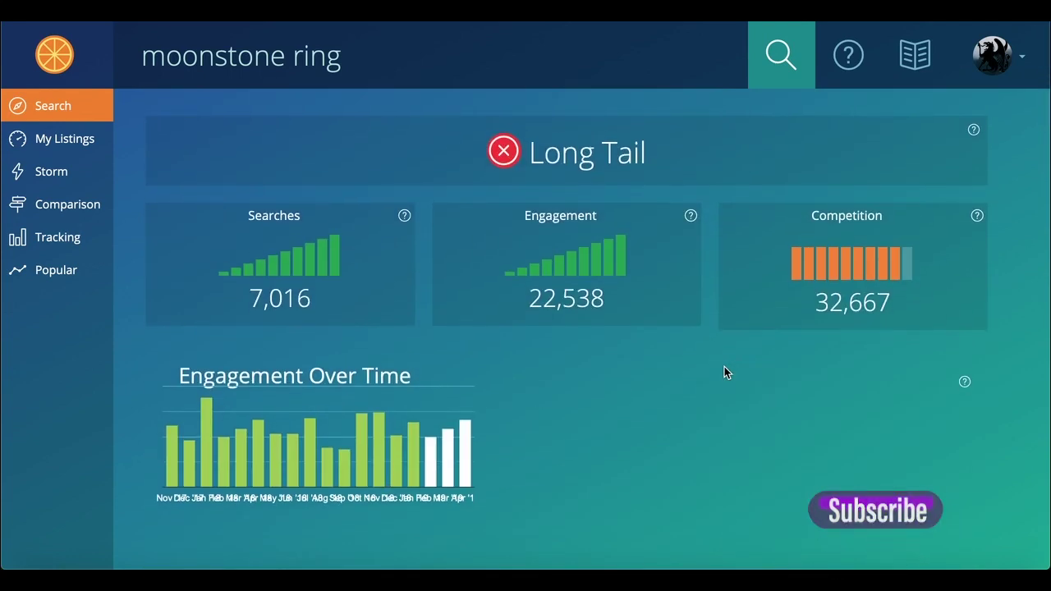